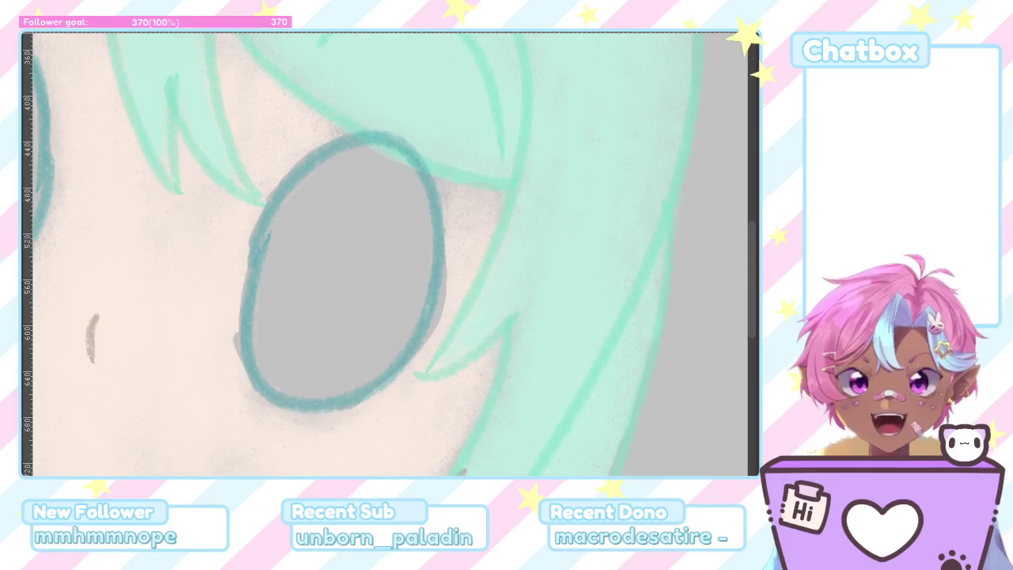
Step: Compare the empty eye outlines with the earlier shaded version by undoing and redoing the last change
scroll(407, 312, down, 8)
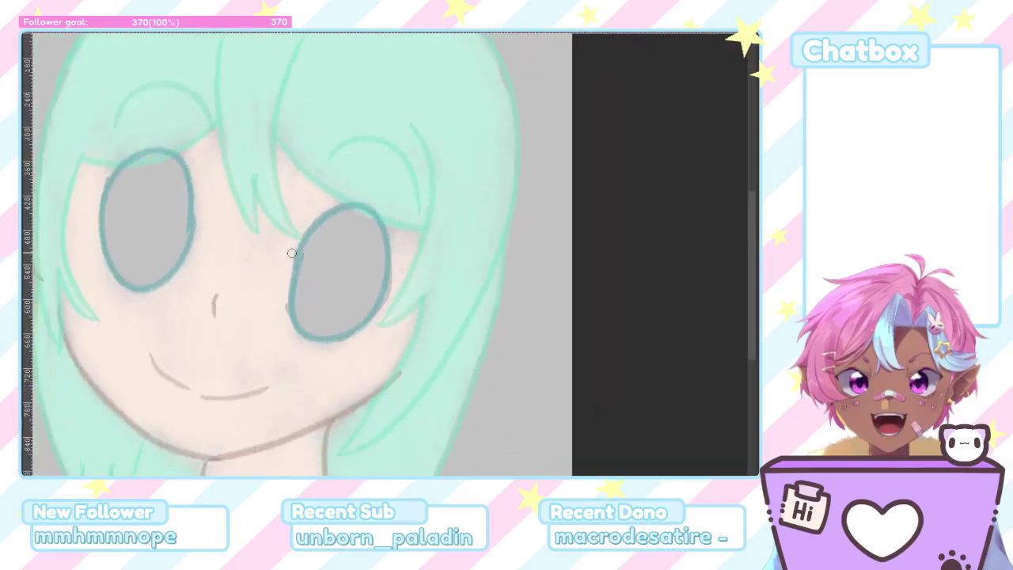
scroll(214, 233, up, 2)
scroll(364, 218, up, 4)
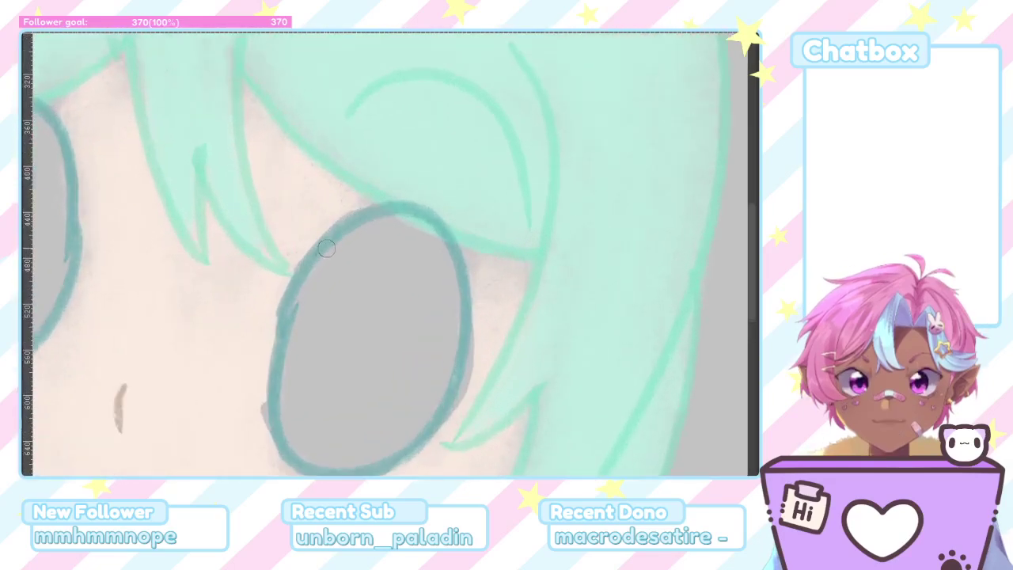
scroll(249, 287, down, 4)
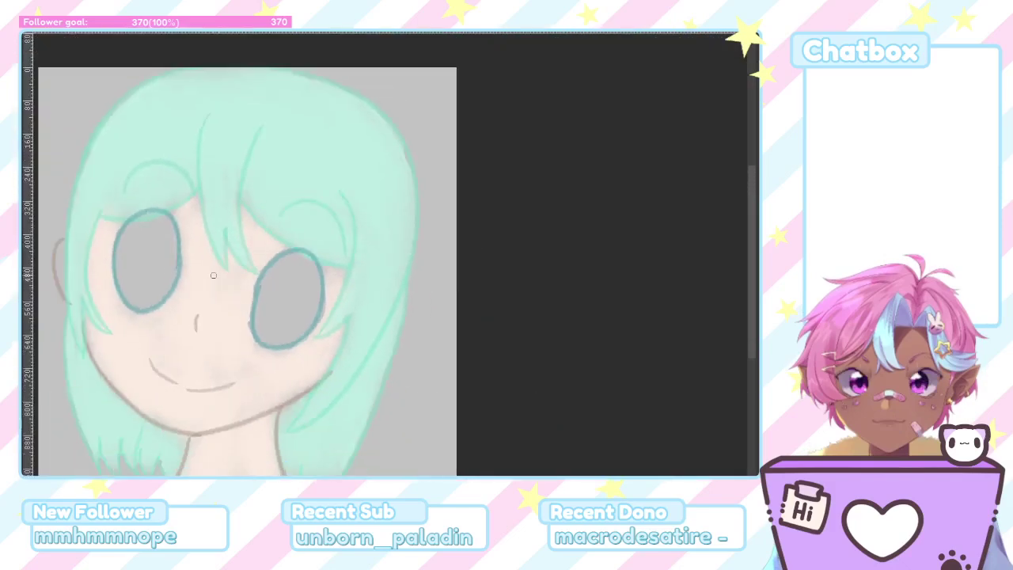
scroll(213, 274, up, 3)
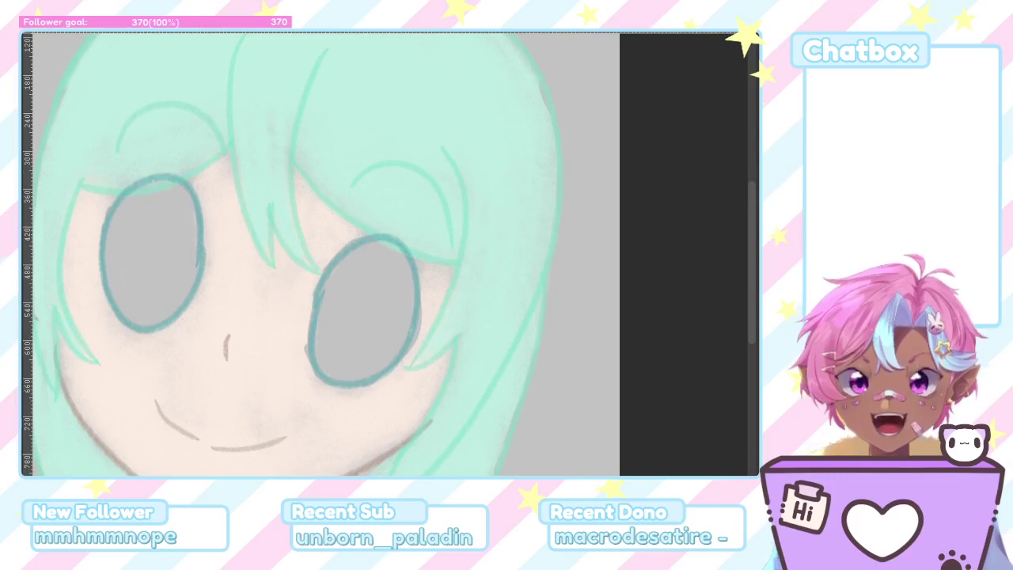
key(ctrl+z)
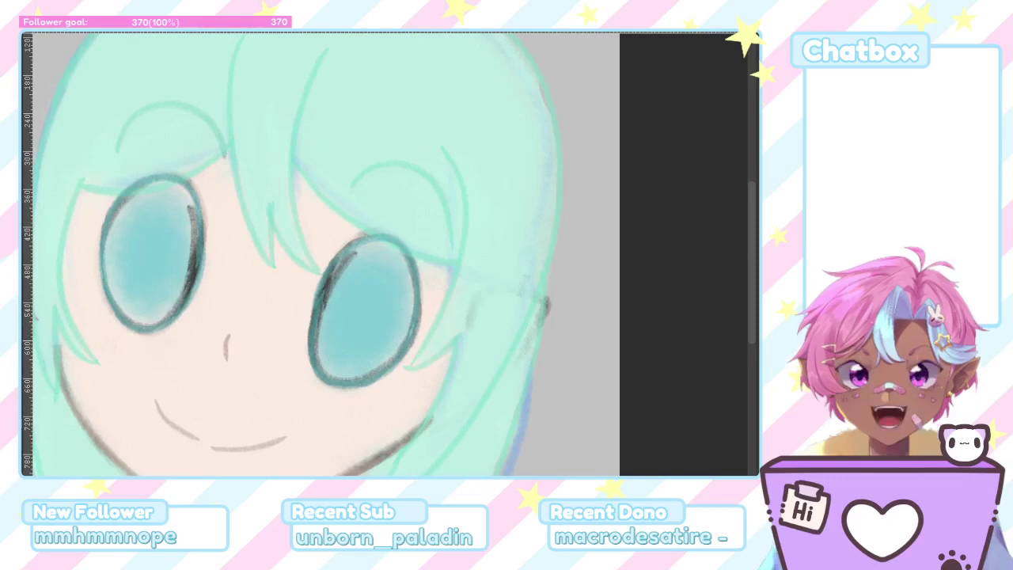
key(ctrl+y)
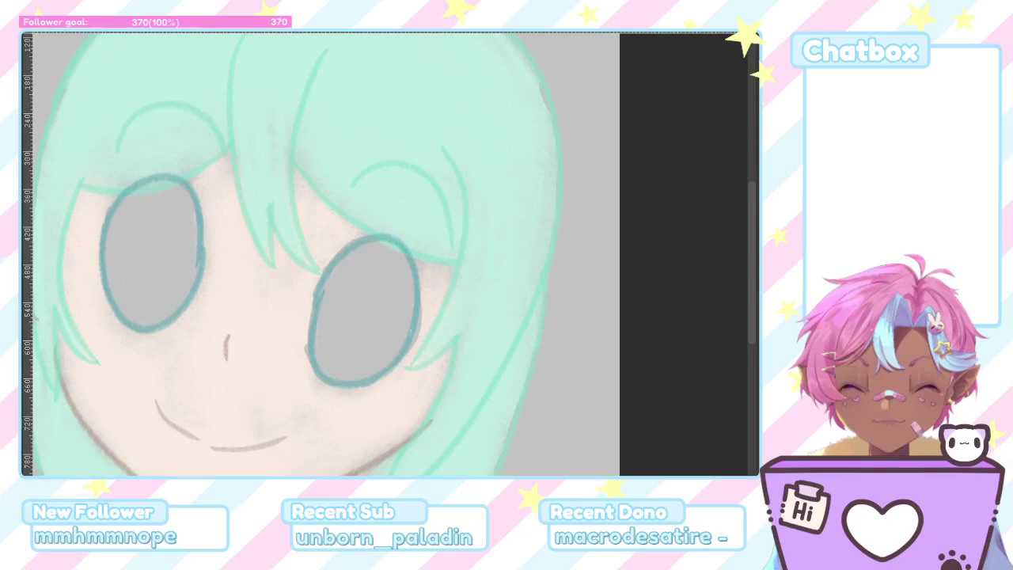
Step: Fill the right-hand eye with flat teal inside its outline using the textured brush
scroll(493, 349, up, 2)
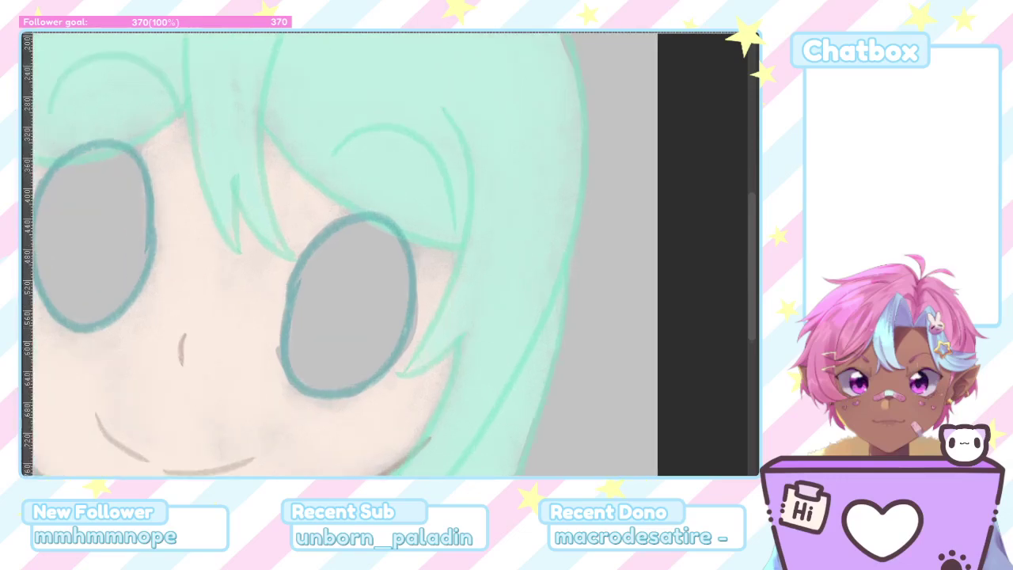
scroll(369, 346, up, 3)
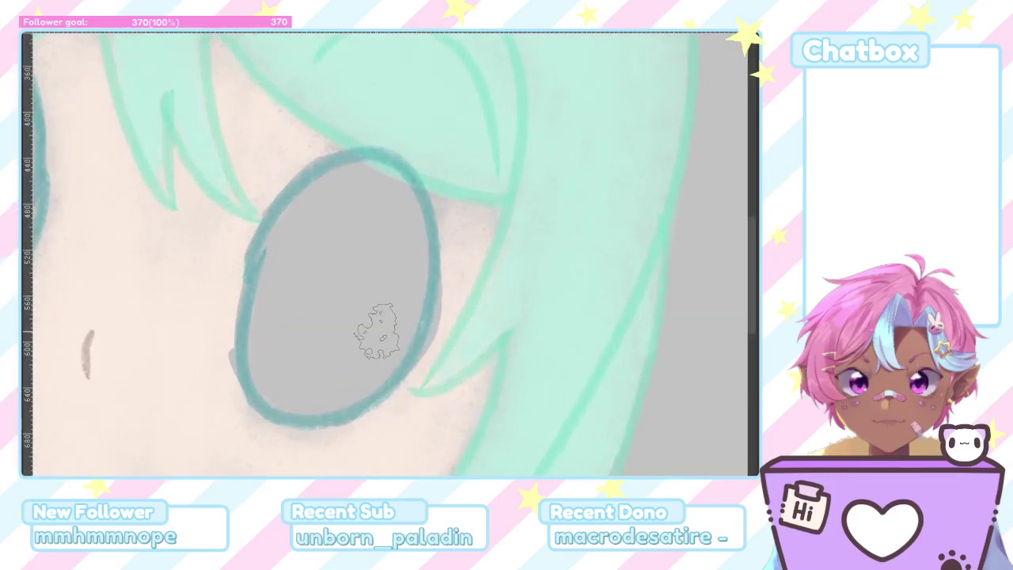
drag(378, 331, 358, 245)
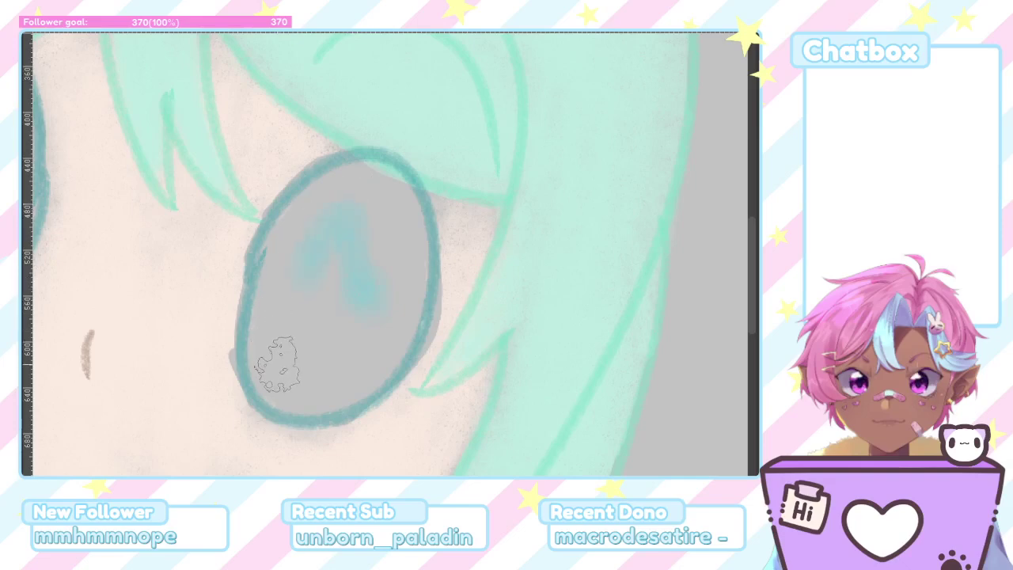
mouse_move(289, 309)
mouse_down()
mouse_move(356, 181)
mouse_move(282, 237)
mouse_move(267, 362)
mouse_move(290, 227)
mouse_move(260, 302)
mouse_up()
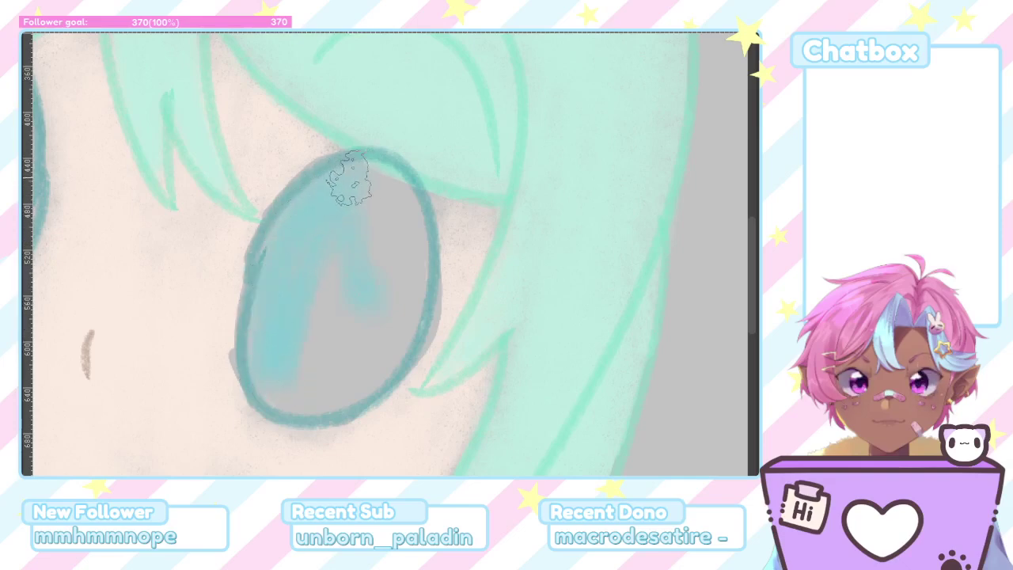
mouse_move(349, 178)
mouse_down()
mouse_move(396, 199)
mouse_move(400, 313)
mouse_up()
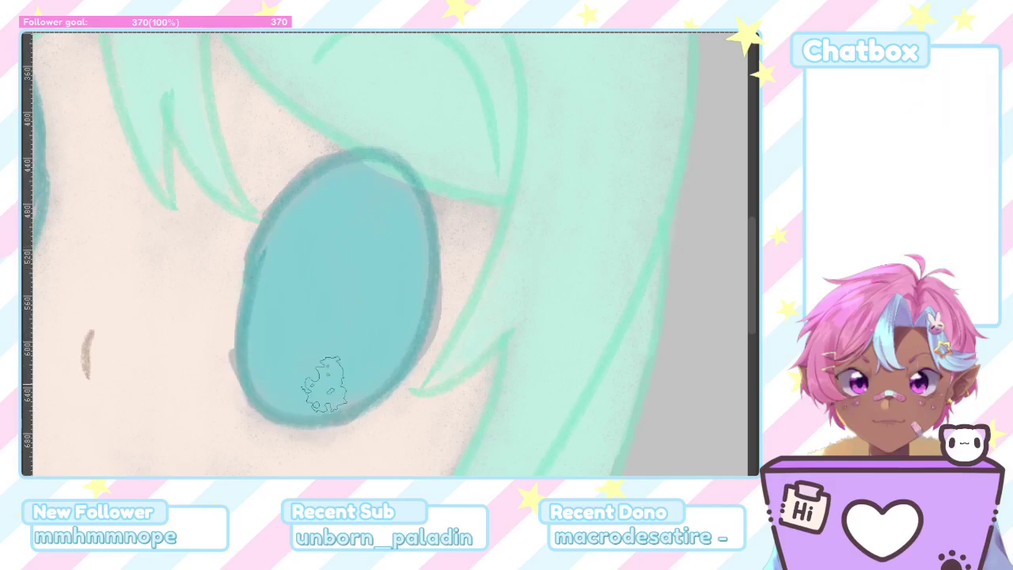
Step: Fill the left-hand eye with the same flat teal up to its outline
scroll(324, 385, down, 6)
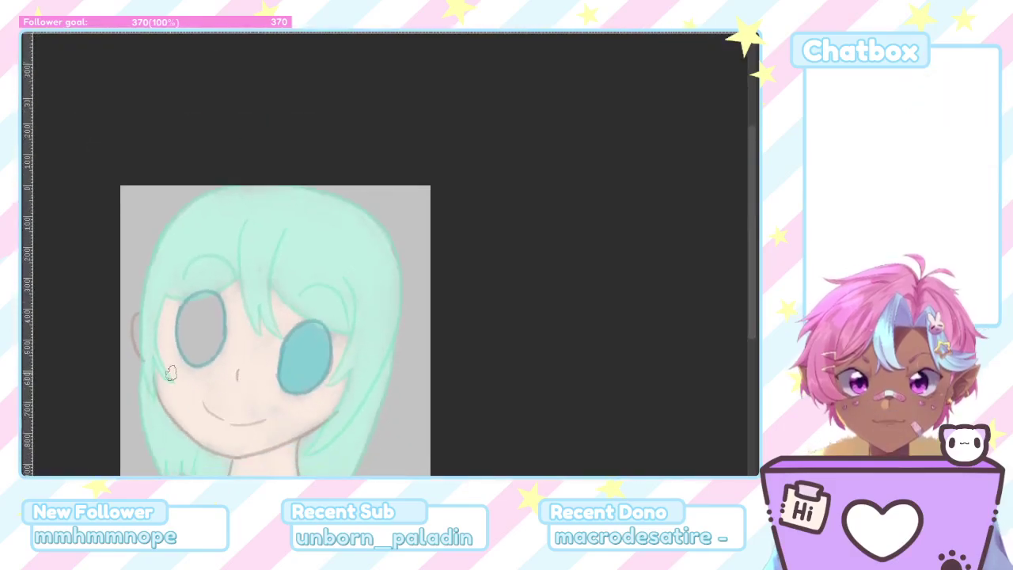
scroll(170, 373, up, 7)
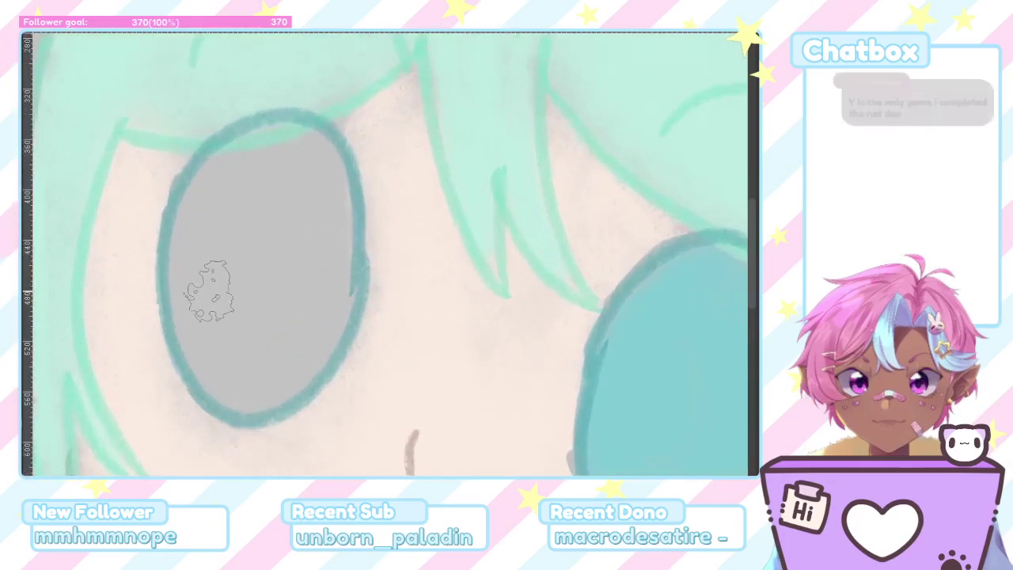
mouse_move(271, 151)
mouse_down()
mouse_move(188, 264)
mouse_move(280, 142)
mouse_move(249, 377)
mouse_move(265, 149)
mouse_move(207, 264)
mouse_move(200, 349)
mouse_move(264, 130)
mouse_up()
mouse_move(176, 240)
mouse_down()
mouse_move(199, 282)
mouse_move(190, 351)
mouse_move(273, 364)
mouse_move(250, 213)
mouse_move(227, 384)
mouse_move(295, 142)
mouse_move(328, 293)
mouse_move(301, 333)
mouse_move(274, 140)
mouse_move(337, 245)
mouse_move(334, 272)
mouse_move(312, 132)
mouse_move(344, 257)
mouse_move(317, 351)
mouse_move(280, 215)
mouse_move(249, 369)
mouse_move(214, 283)
mouse_move(228, 265)
mouse_move(186, 242)
mouse_move(230, 404)
mouse_move(321, 340)
mouse_move(241, 407)
mouse_move(327, 236)
mouse_move(327, 309)
mouse_move(257, 144)
mouse_move(210, 376)
mouse_move(223, 397)
mouse_move(293, 128)
mouse_move(340, 233)
mouse_move(340, 193)
mouse_move(335, 355)
mouse_move(340, 308)
mouse_move(265, 227)
mouse_move(198, 178)
mouse_up()
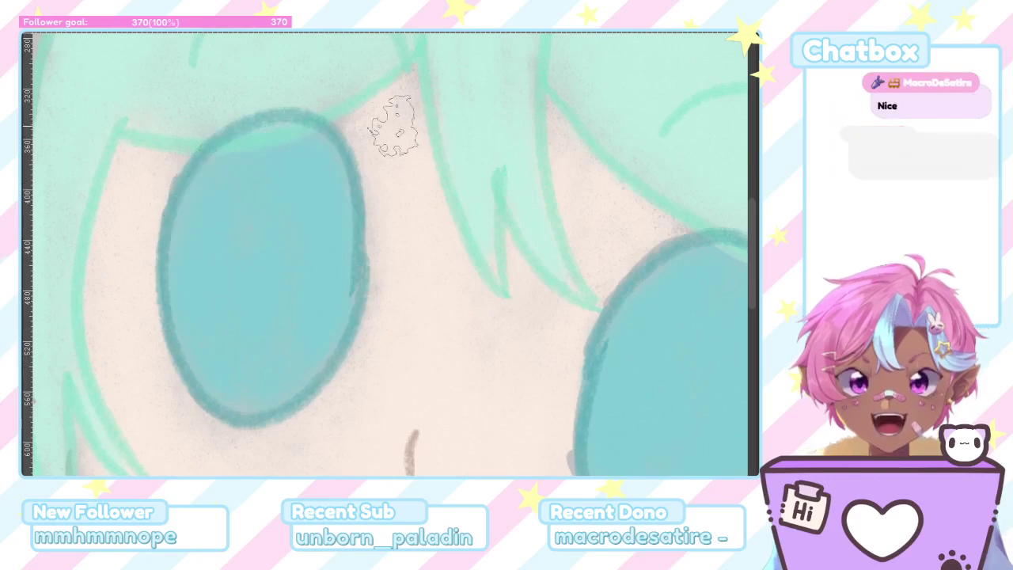
scroll(448, 326, down, 3)
scroll(445, 320, down, 3)
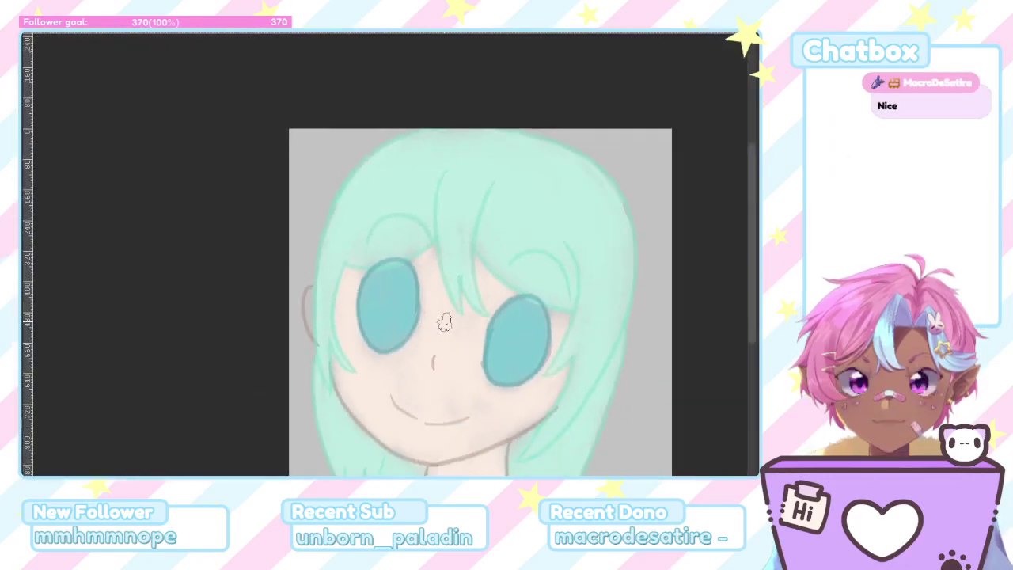
Step: Touch up the smudged skin tone beneath the right-hand eye with the textured brush
scroll(479, 388, up, 4)
scroll(479, 388, up, 2)
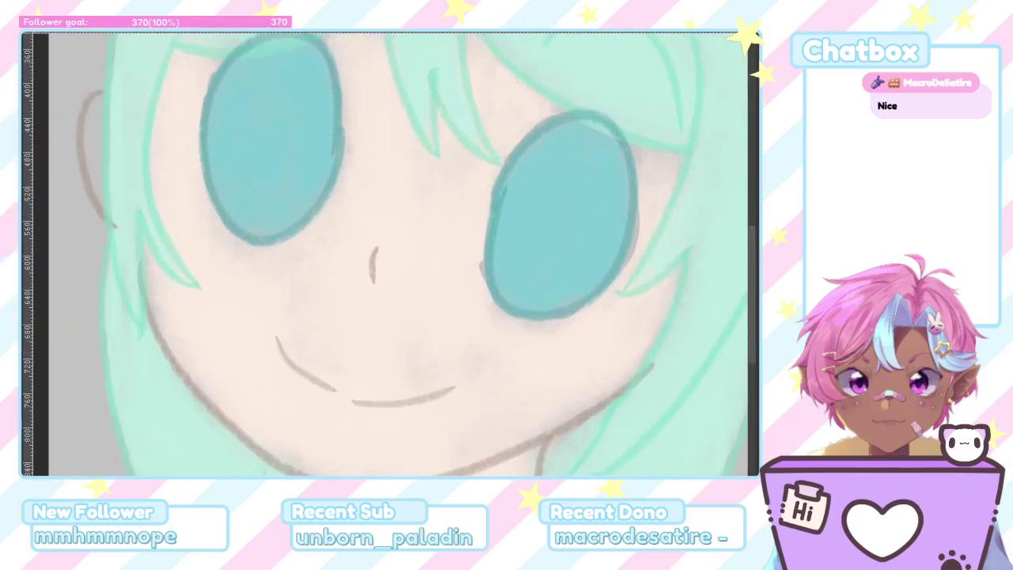
scroll(594, 328, up, 2)
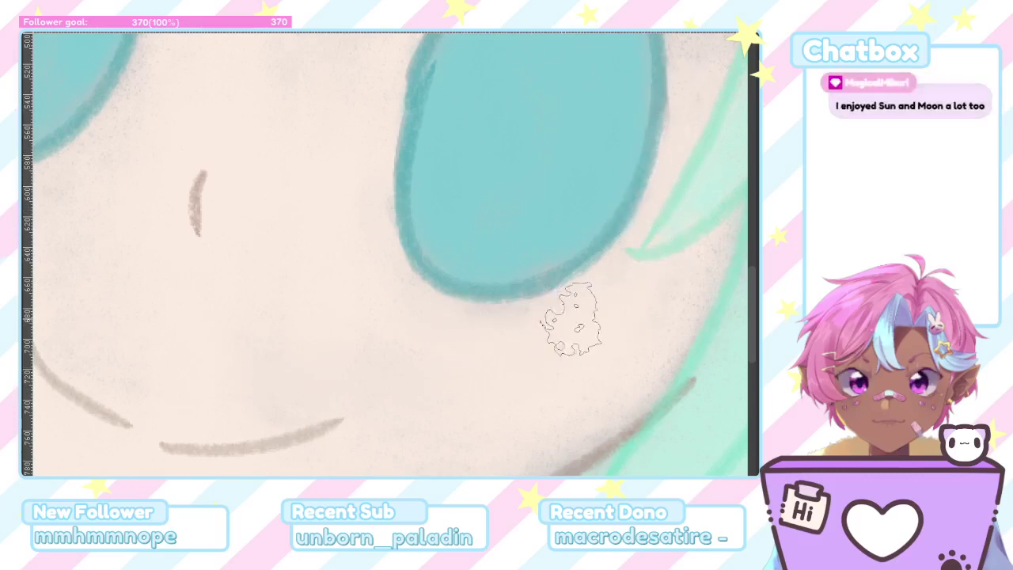
scroll(527, 337, down, 4)
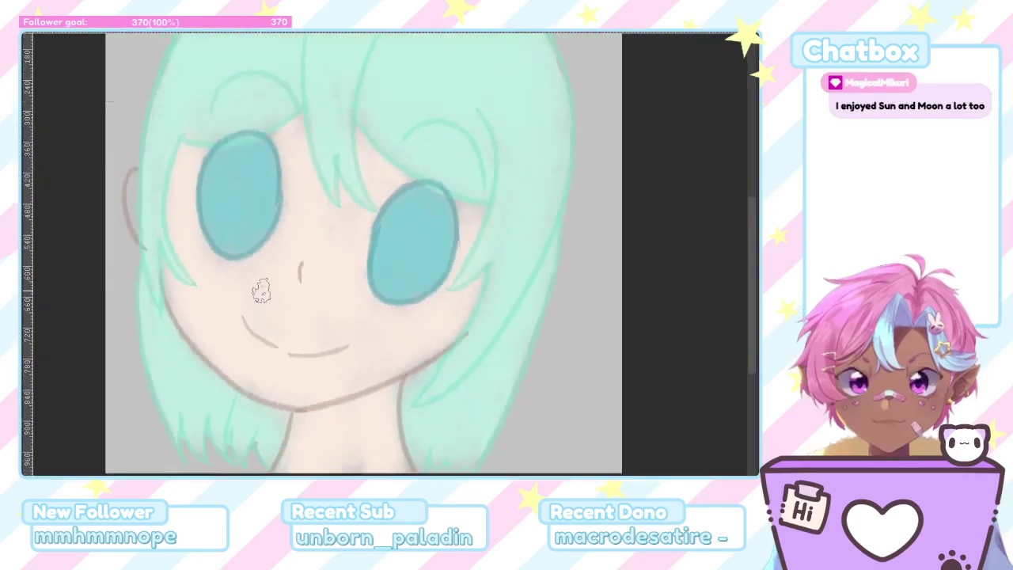
scroll(261, 291, down, 3)
Step: Even out the skin tone on the cheeks and around the nose and mouth
scroll(210, 281, up, 5)
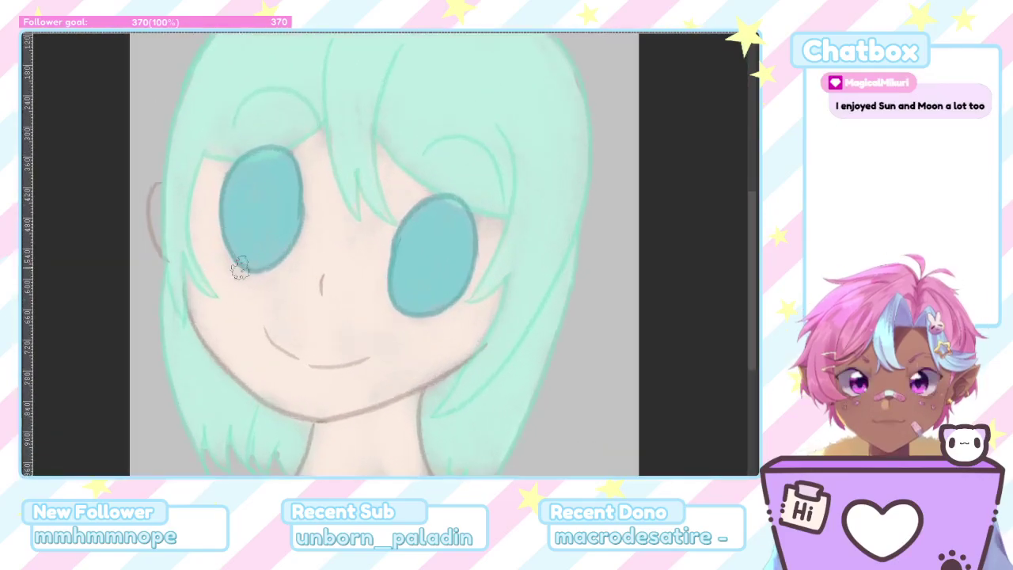
scroll(262, 259, up, 1)
scroll(321, 261, up, 4)
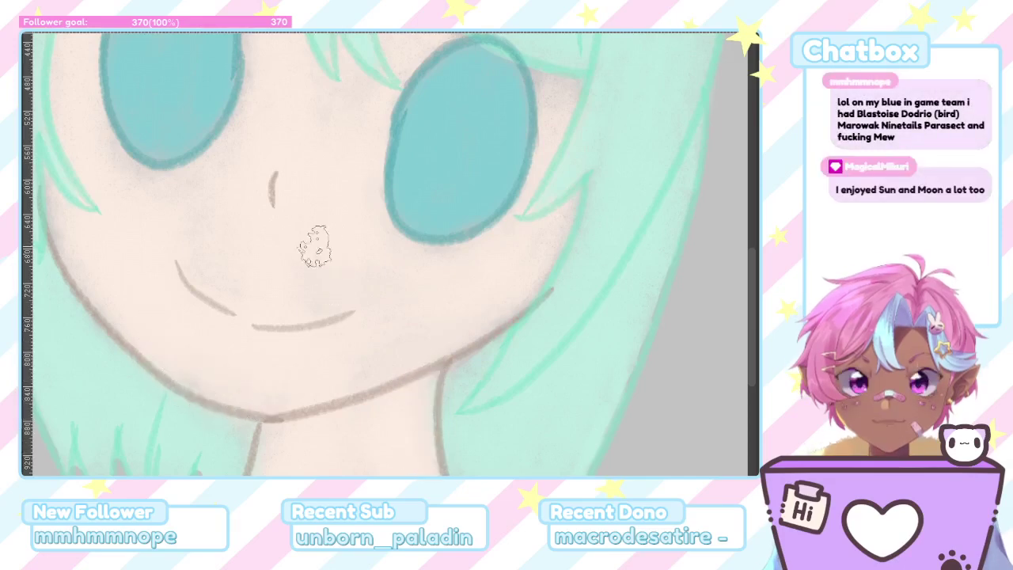
scroll(148, 219, up, 2)
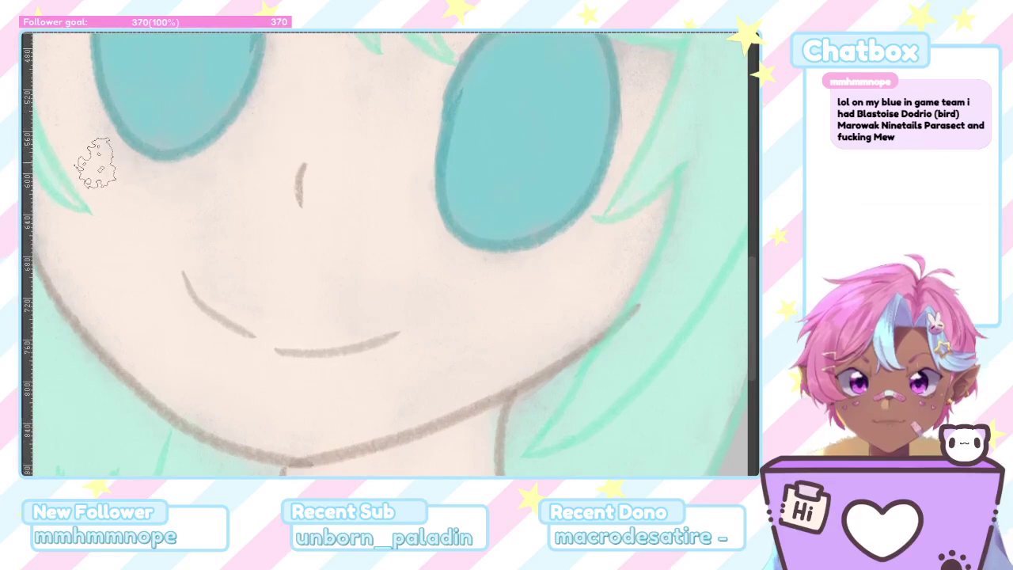
scroll(264, 226, down, 7)
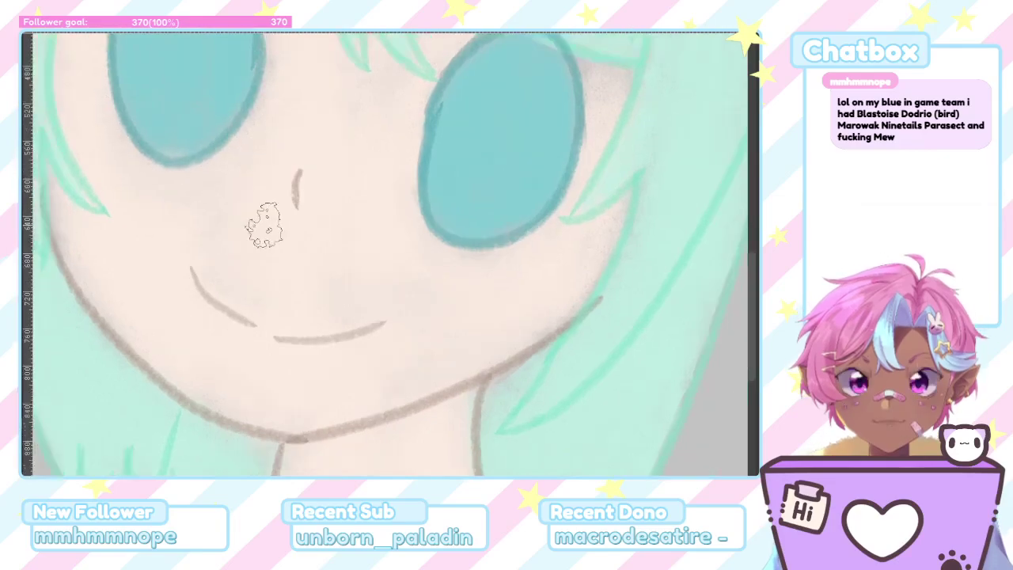
scroll(380, 135, up, 1)
scroll(395, 123, up, 2)
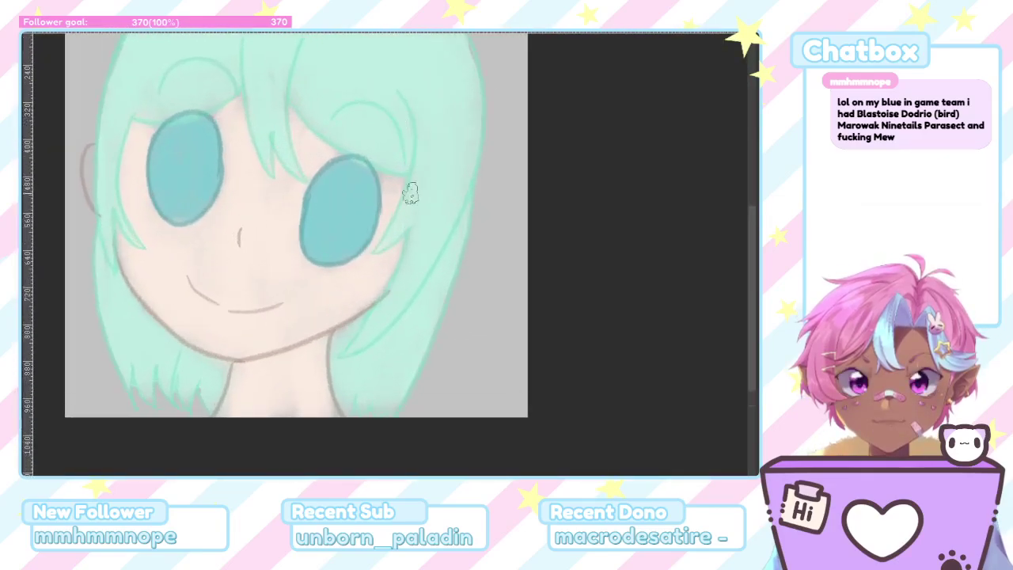
Step: Touch up the area beside the right-hand eye and paint the ear with the skin tone
scroll(392, 186, up, 4)
scroll(391, 170, up, 1)
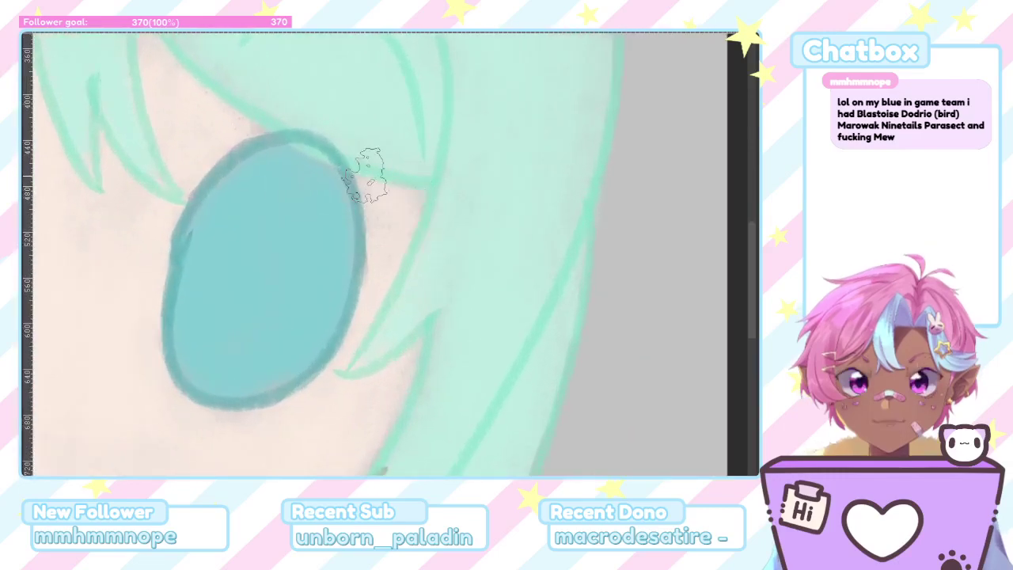
scroll(214, 123, down, 1)
scroll(206, 136, down, 5)
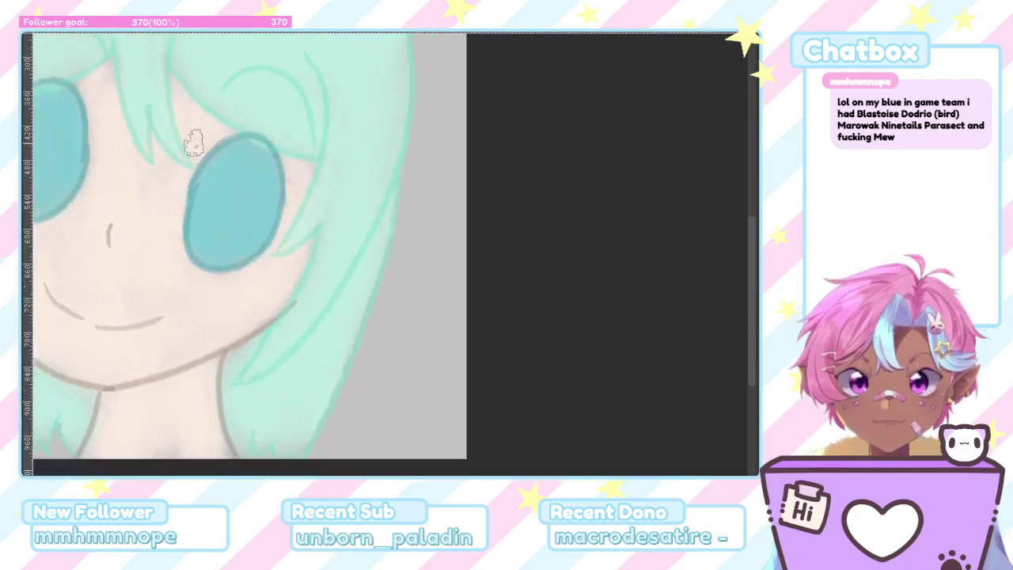
scroll(46, 148, up, 4)
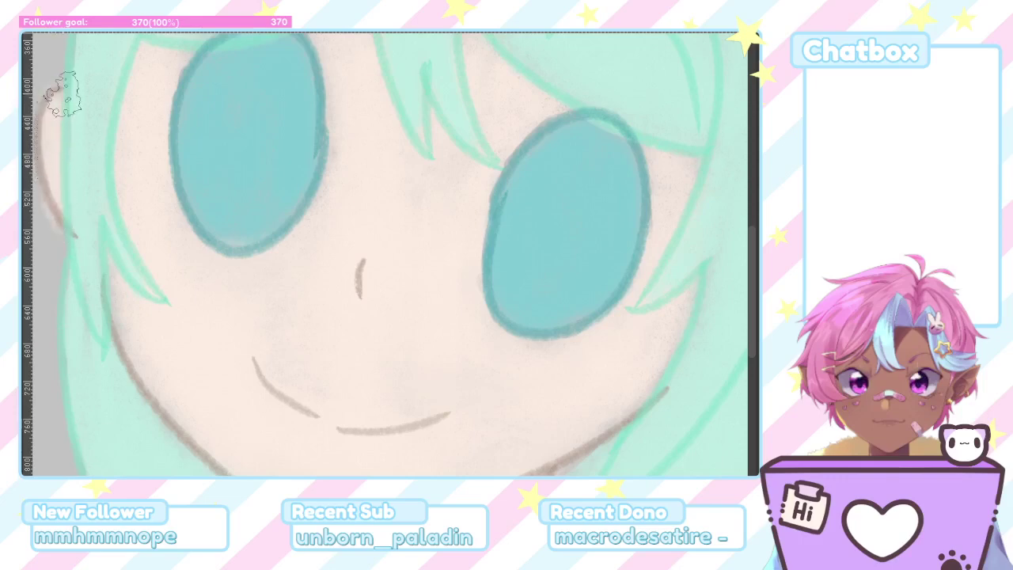
scroll(335, 106, down, 5)
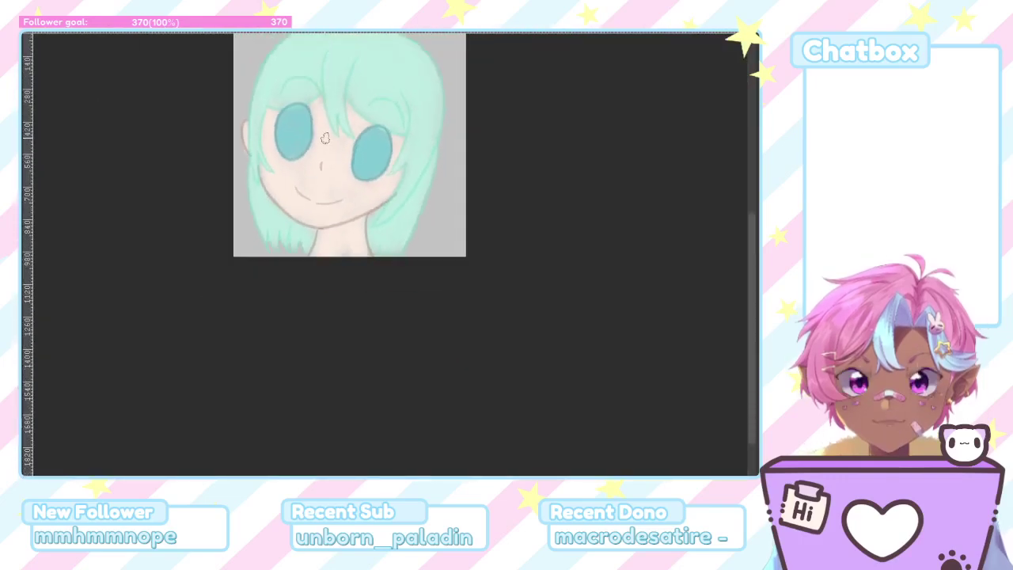
Step: Smooth the skin colour between the eyes and along the right-hand cheek and jaw
scroll(400, 55, up, 5)
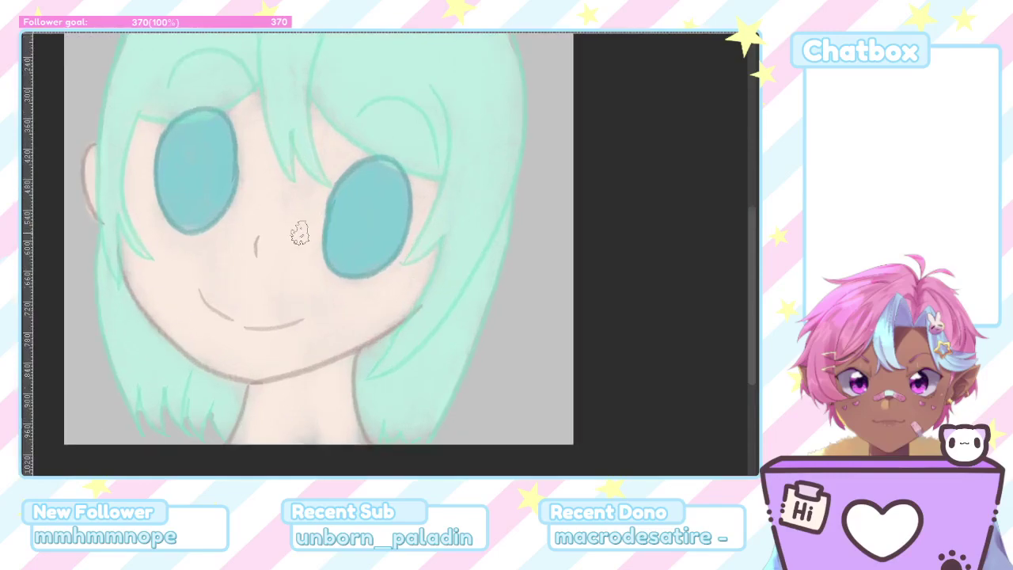
scroll(219, 220, up, 3)
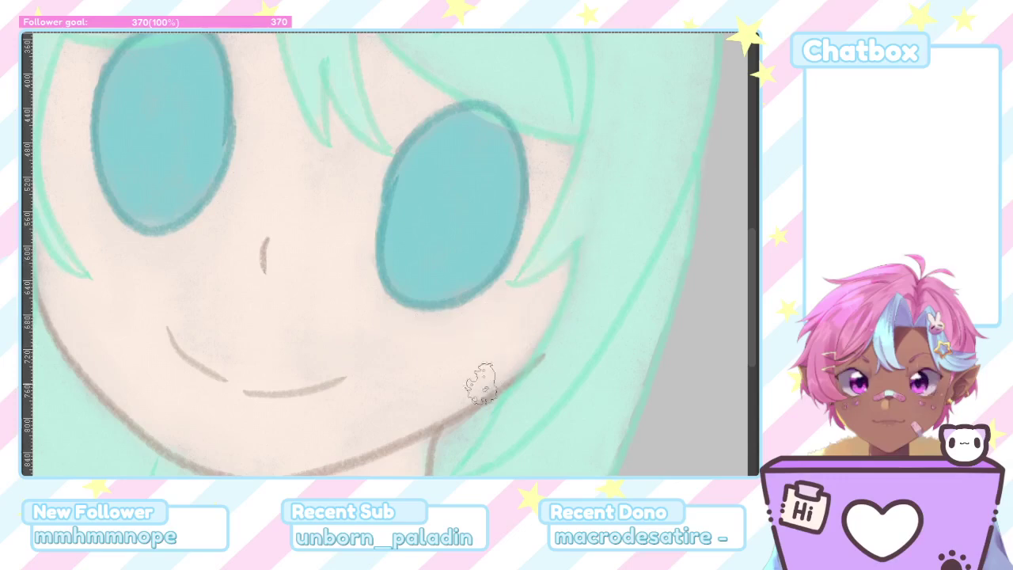
scroll(464, 396, down, 5)
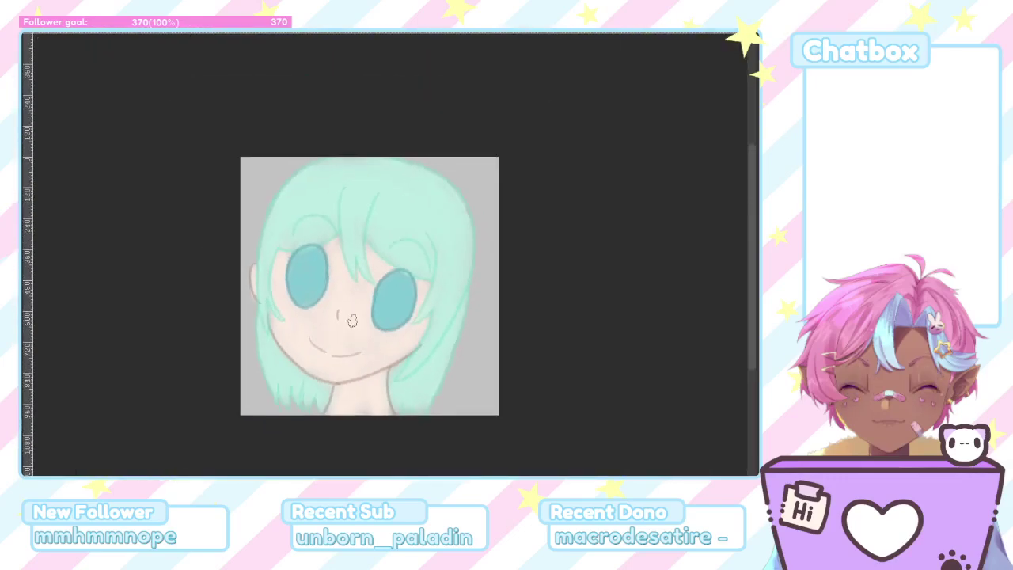
Step: Cover the greyish smudges in the mint green fringe above the eyes
scroll(372, 228, up, 5)
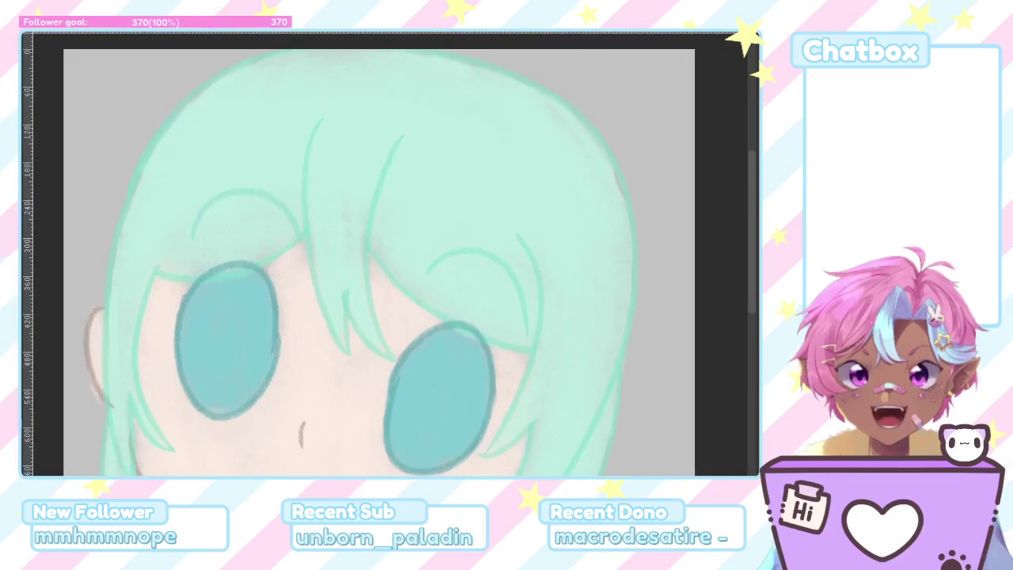
scroll(369, 198, up, 4)
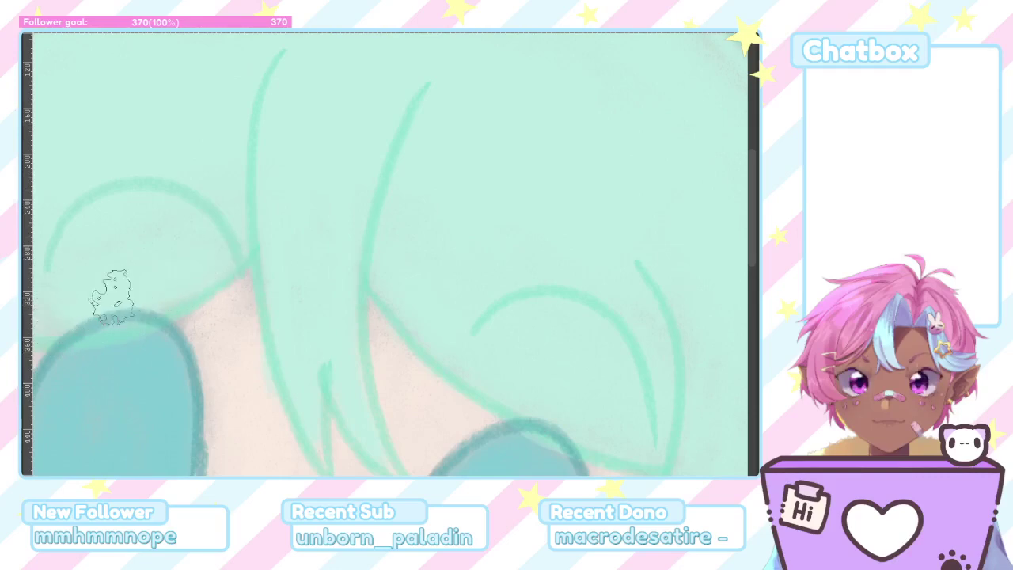
scroll(107, 295, down, 1)
scroll(82, 294, down, 3)
Step: Clean up the skin tone between the left-hand eye and the central hair strands
scroll(45, 317, up, 3)
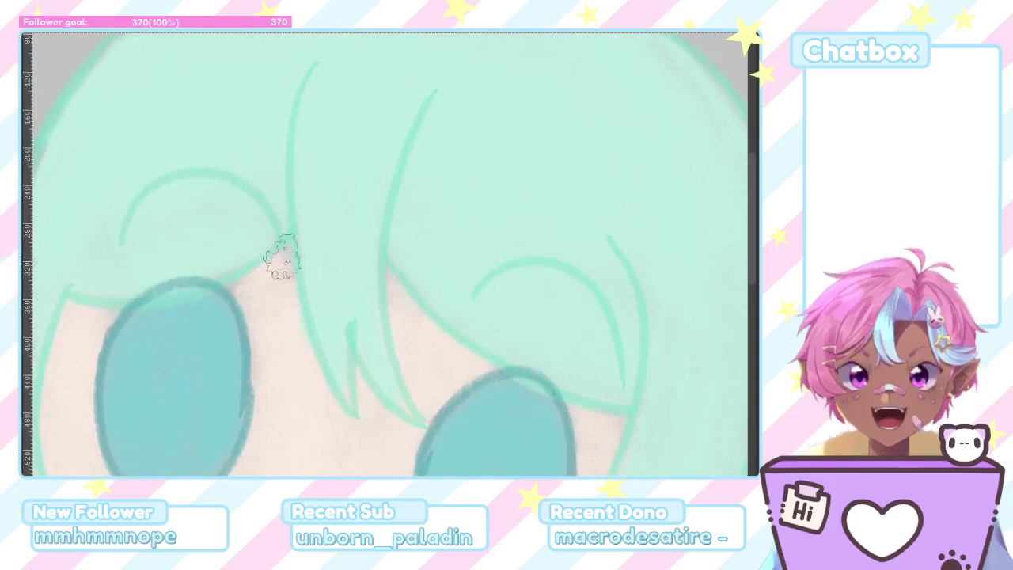
scroll(276, 249, up, 3)
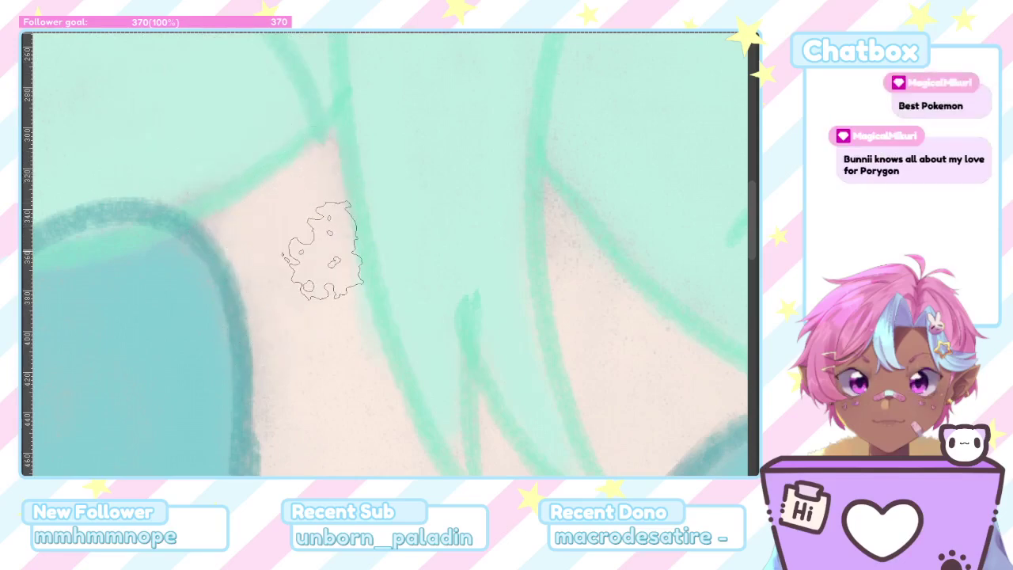
scroll(277, 296, down, 2)
scroll(305, 346, down, 5)
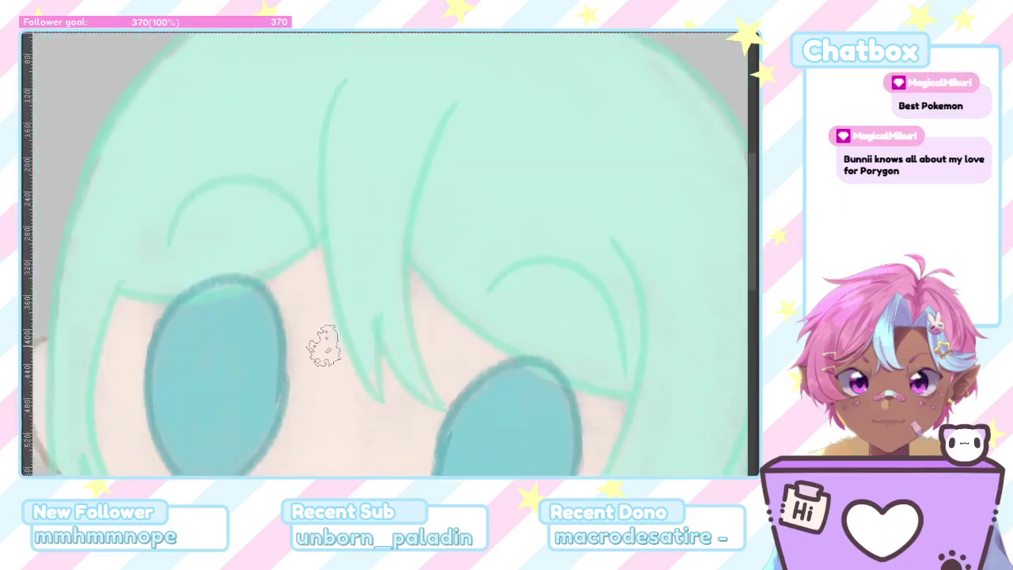
Step: Try painting pale mint highlights along the left-hand edge of the hair and across the fringe above the left-hand eye
scroll(311, 454, up, 3)
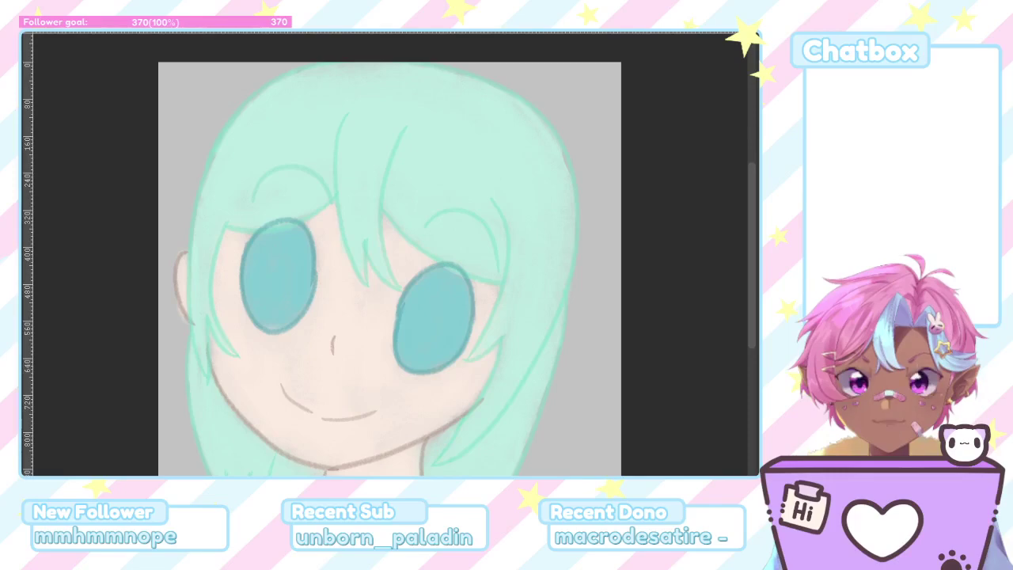
scroll(337, 170, up, 2)
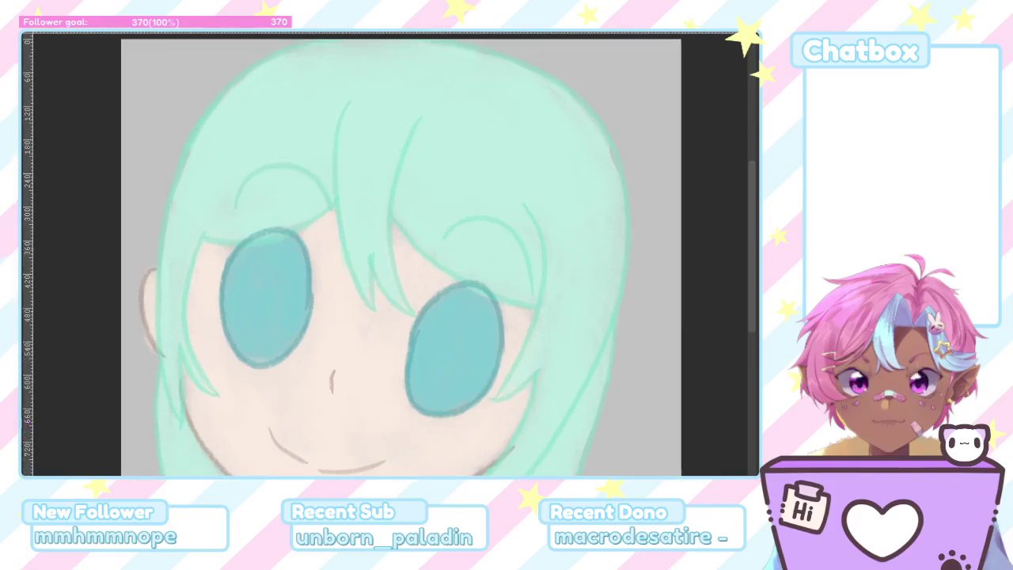
scroll(271, 93, up, 2)
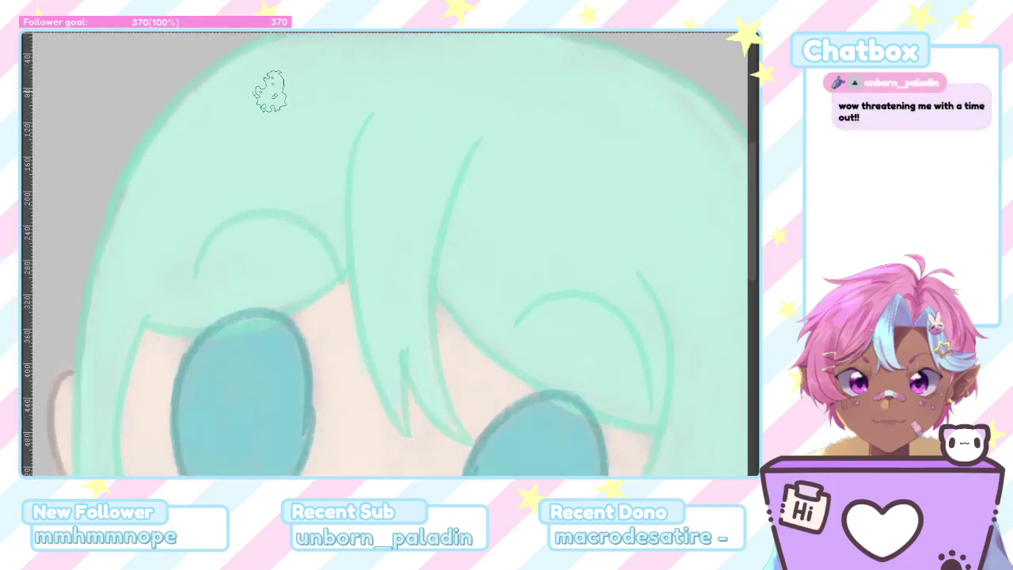
mouse_move(200, 89)
mouse_down()
mouse_move(140, 240)
mouse_move(215, 84)
mouse_move(129, 249)
mouse_move(223, 75)
mouse_up()
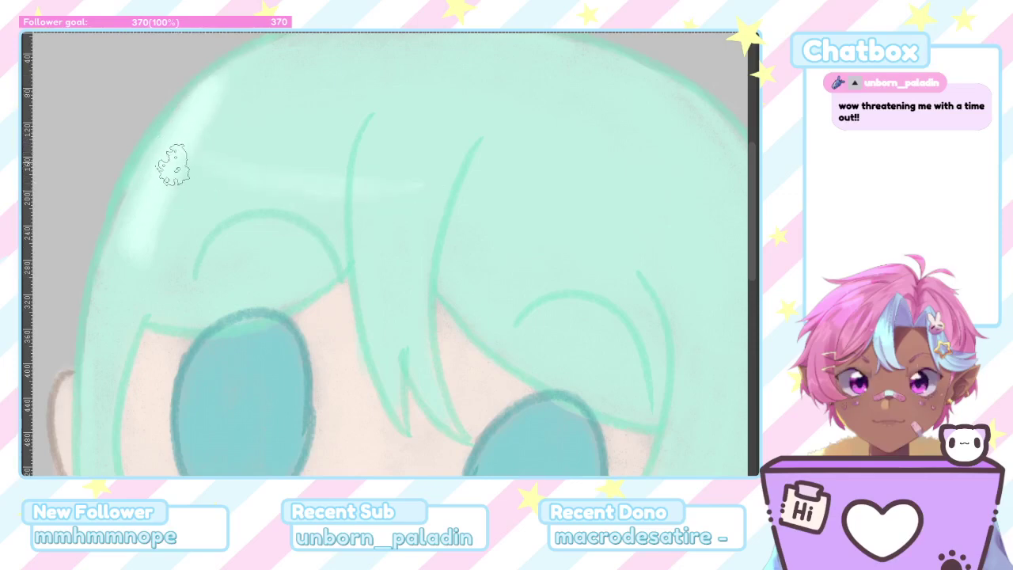
mouse_move(173, 164)
mouse_down()
mouse_move(405, 190)
mouse_move(274, 200)
mouse_move(445, 183)
mouse_move(199, 183)
mouse_up()
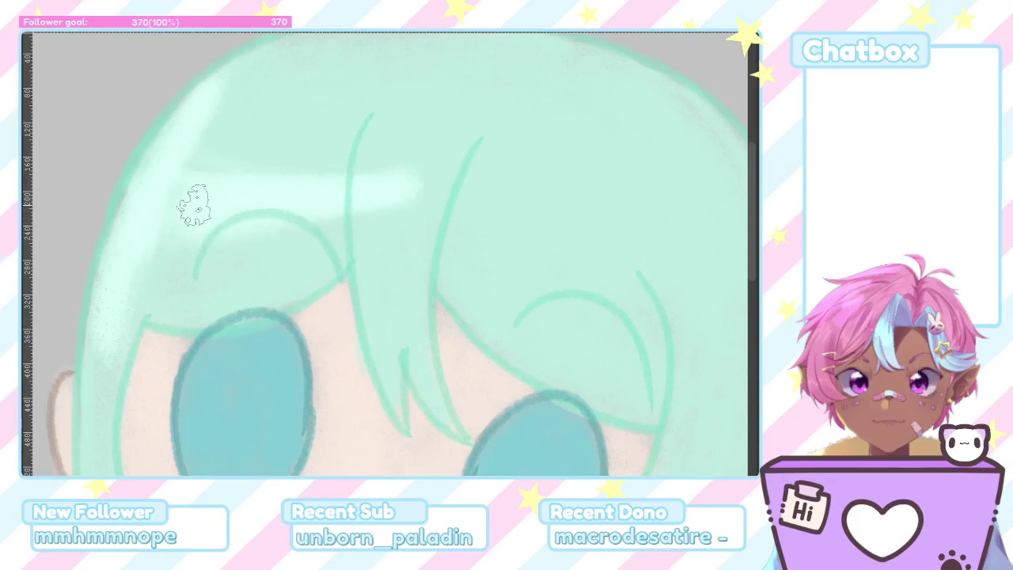
scroll(362, 187, down, 6)
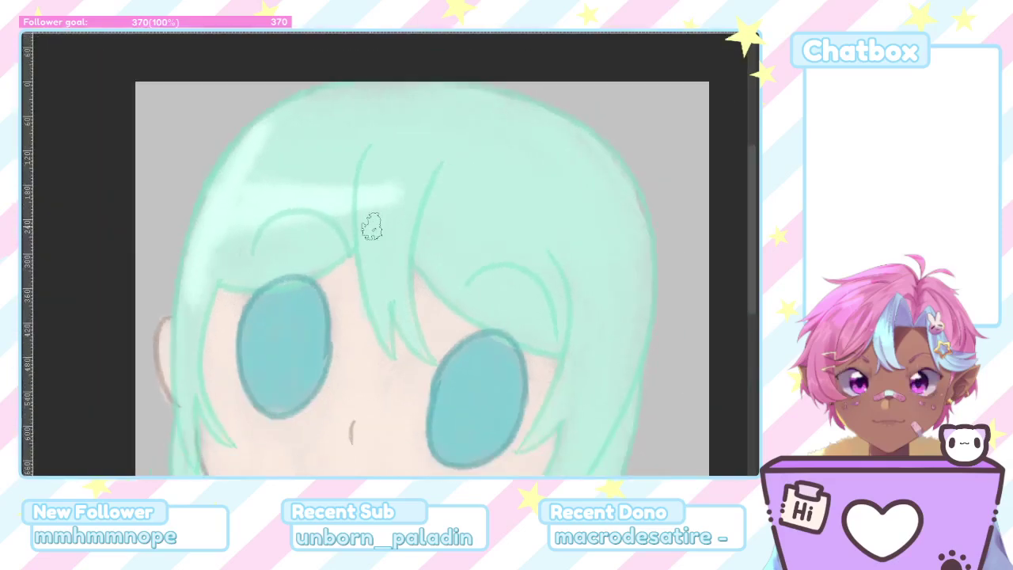
scroll(396, 200, up, 2)
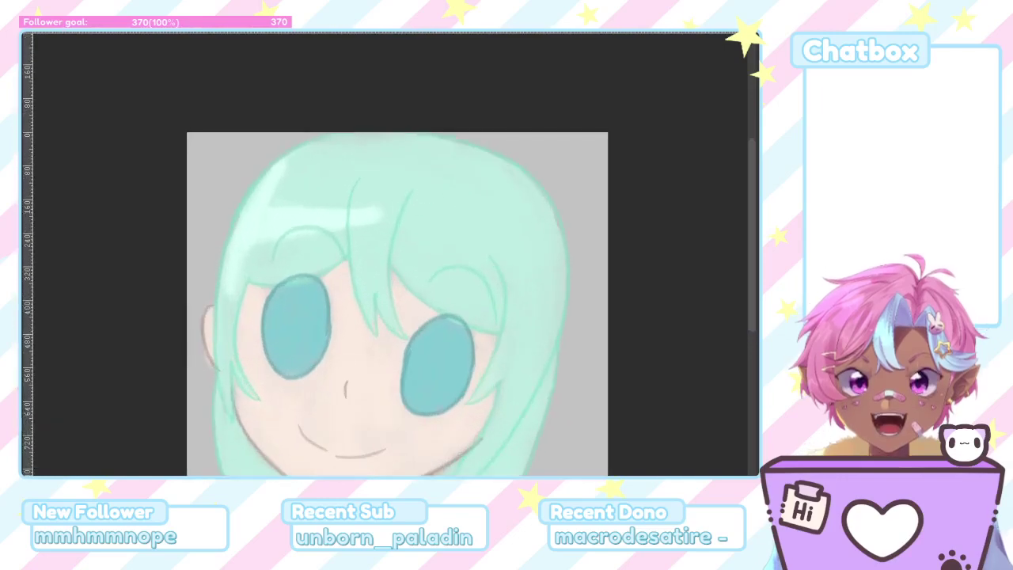
Step: Undo the pale highlight strokes on the hair and check the hair shine in the reference illustration
key(ctrl+z)
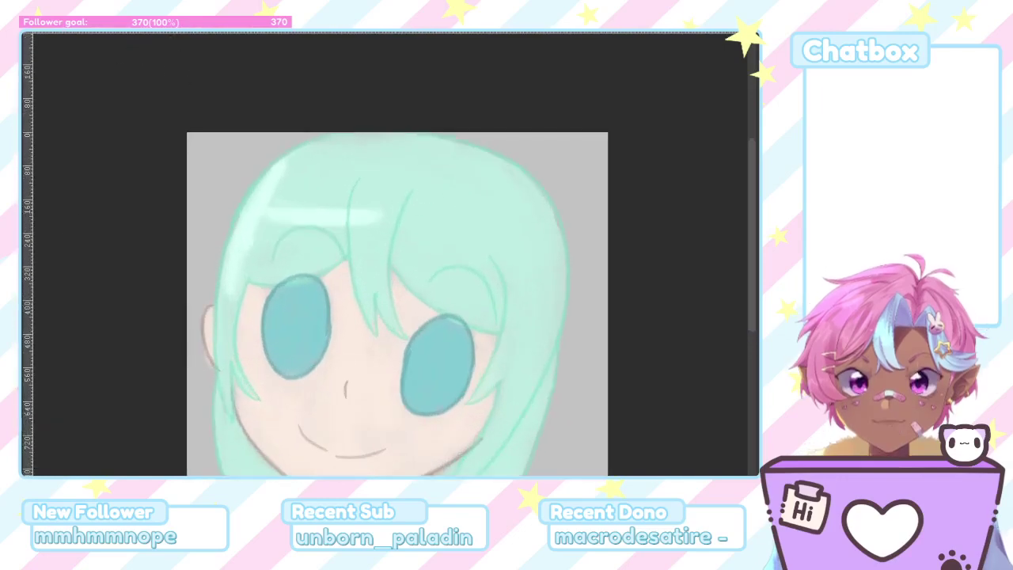
key(ctrl+z)
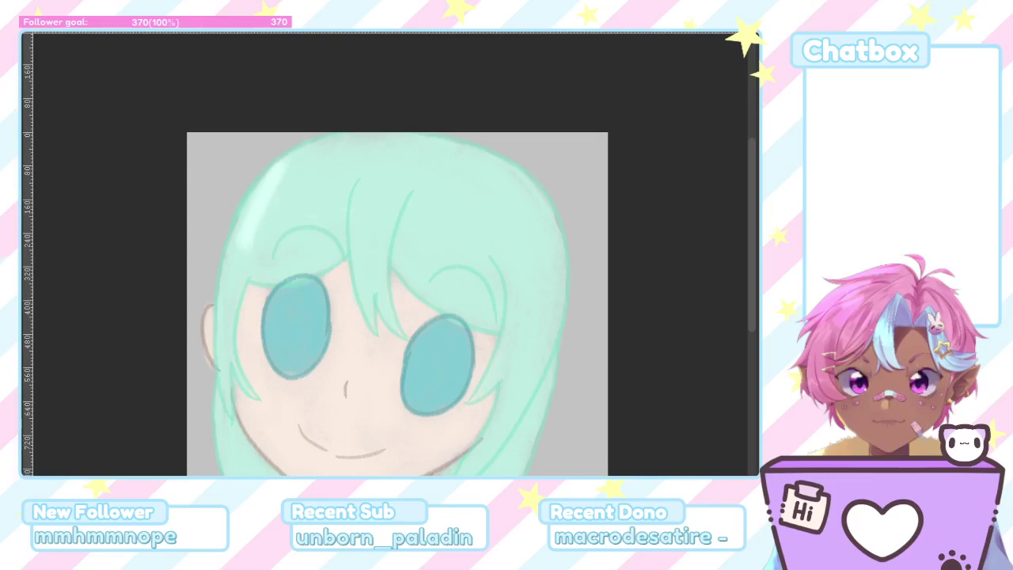
key(ctrl+z)
key(ctrl+Tab)
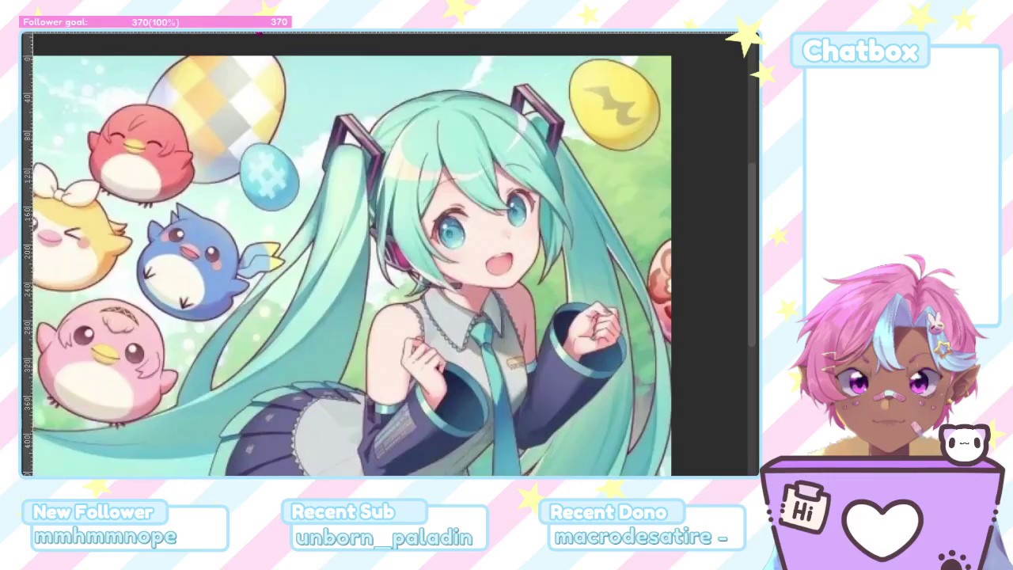
key(ctrl+Tab)
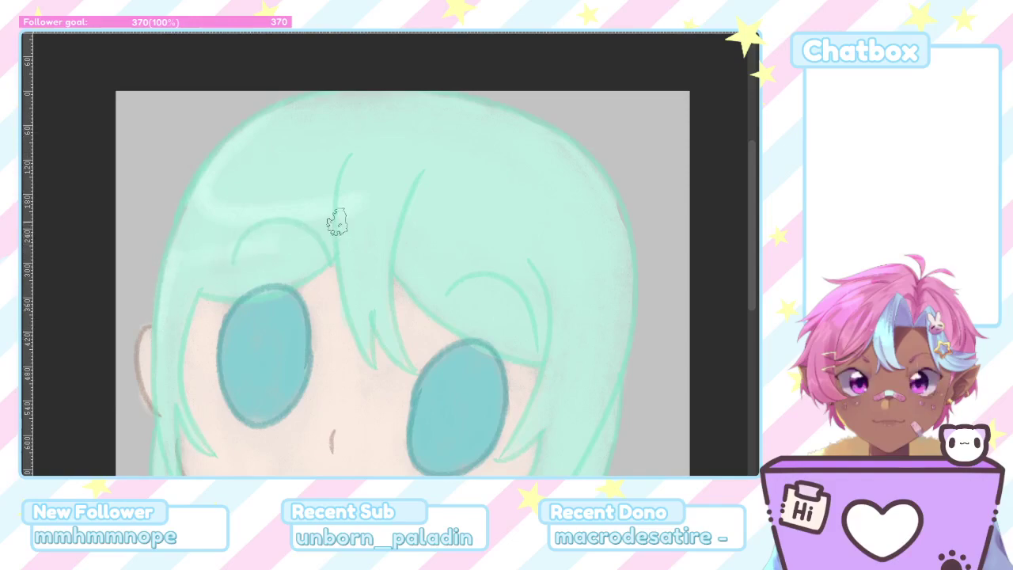
Step: Try a softer, curved highlight band across the fringe above the left-hand eye
drag(209, 237, 204, 187)
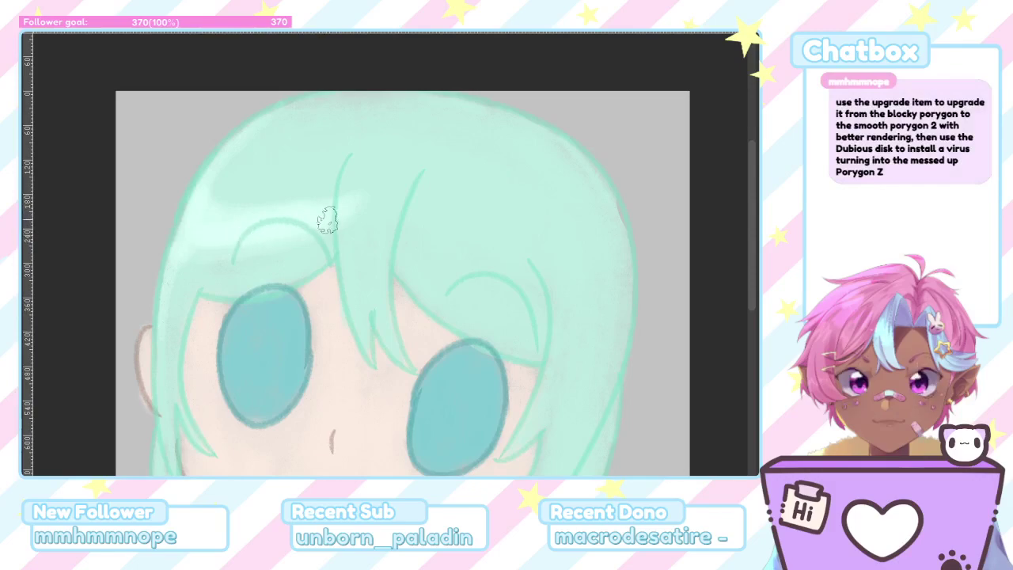
scroll(328, 217, down, 3)
scroll(305, 336, up, 5)
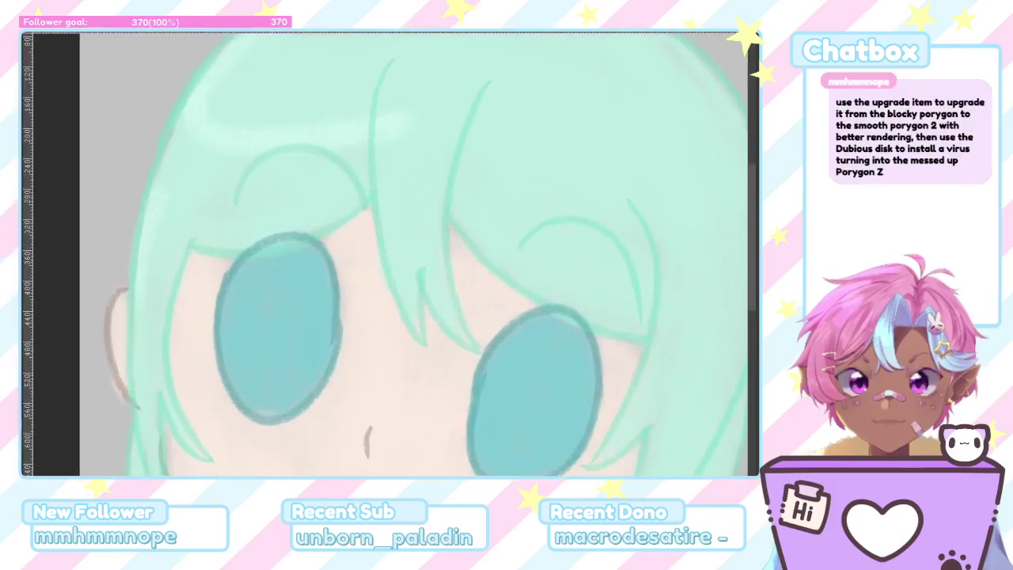
scroll(258, 195, down, 1)
scroll(258, 194, down, 3)
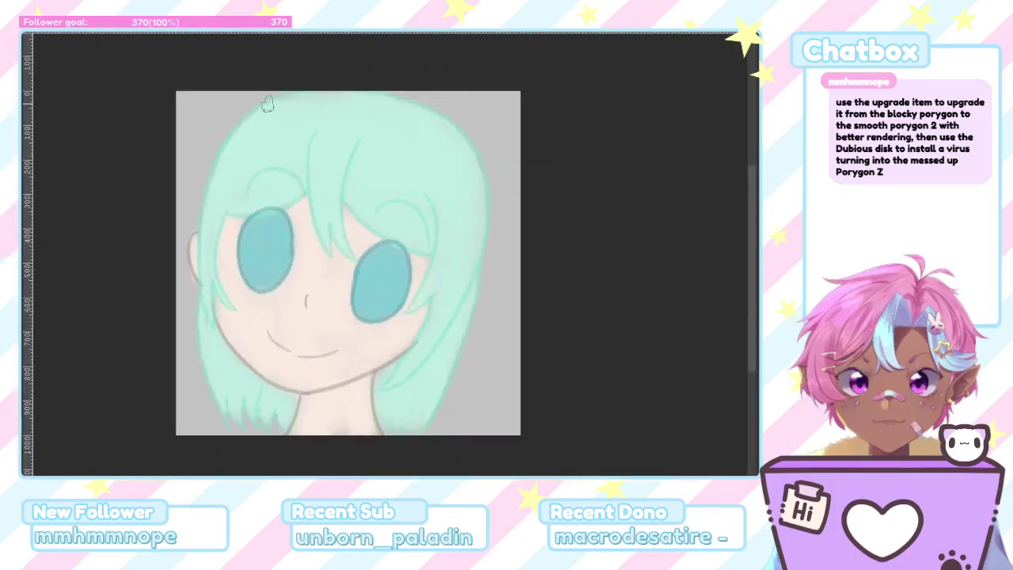
Step: Try a broad pale mint highlight over the left-hand side of the hair, following the shine in the reference illustration
scroll(271, 118, up, 2)
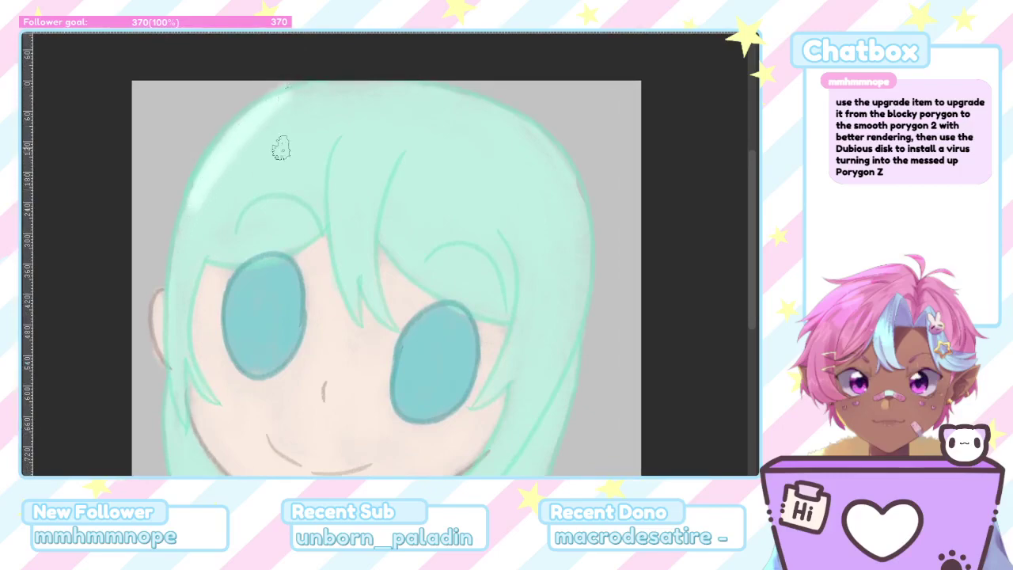
scroll(281, 148, down, 2)
scroll(226, 37, up, 2)
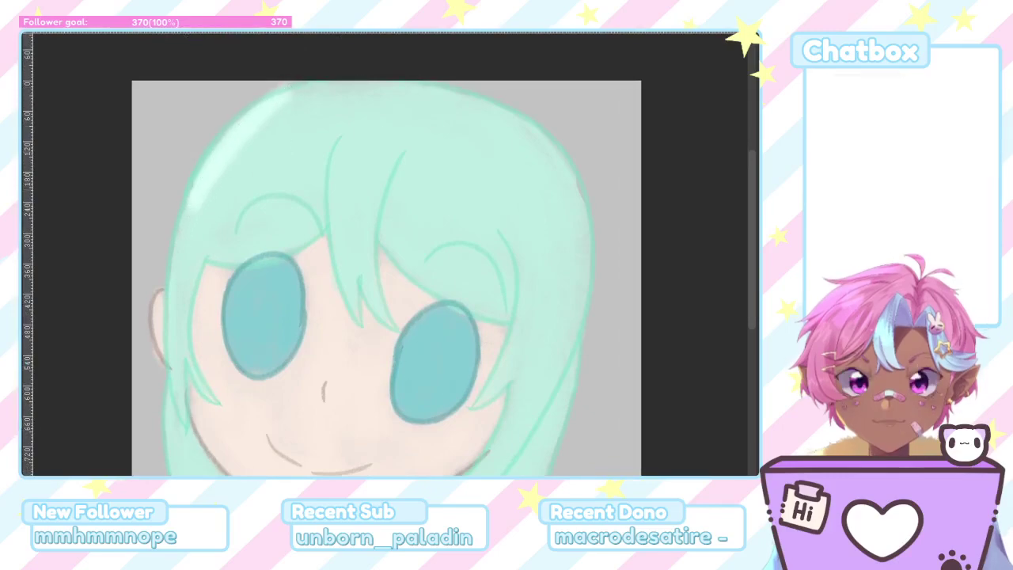
key(ctrl+Tab)
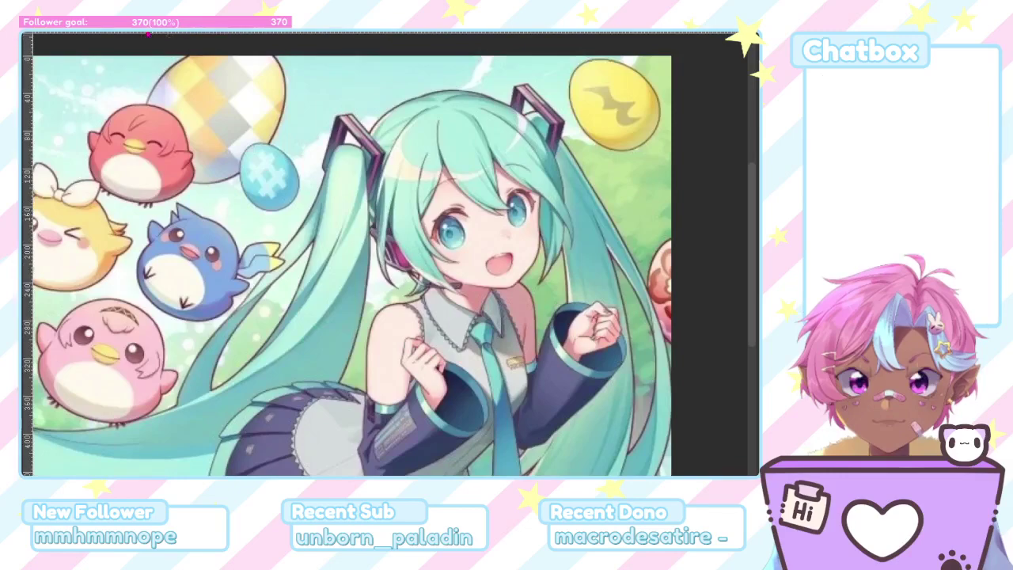
key(ctrl+Tab)
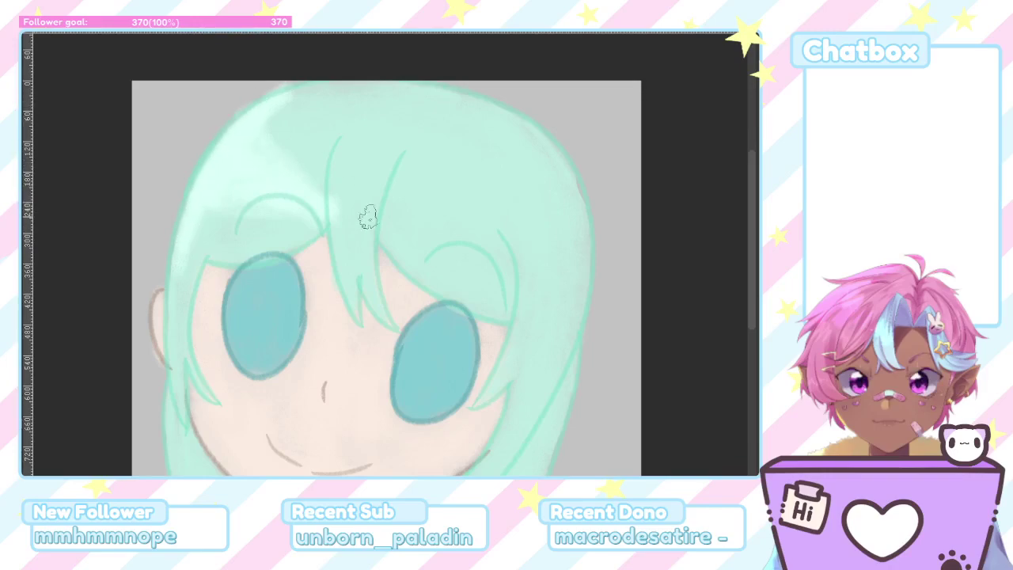
scroll(420, 247, down, 4)
scroll(407, 198, up, 5)
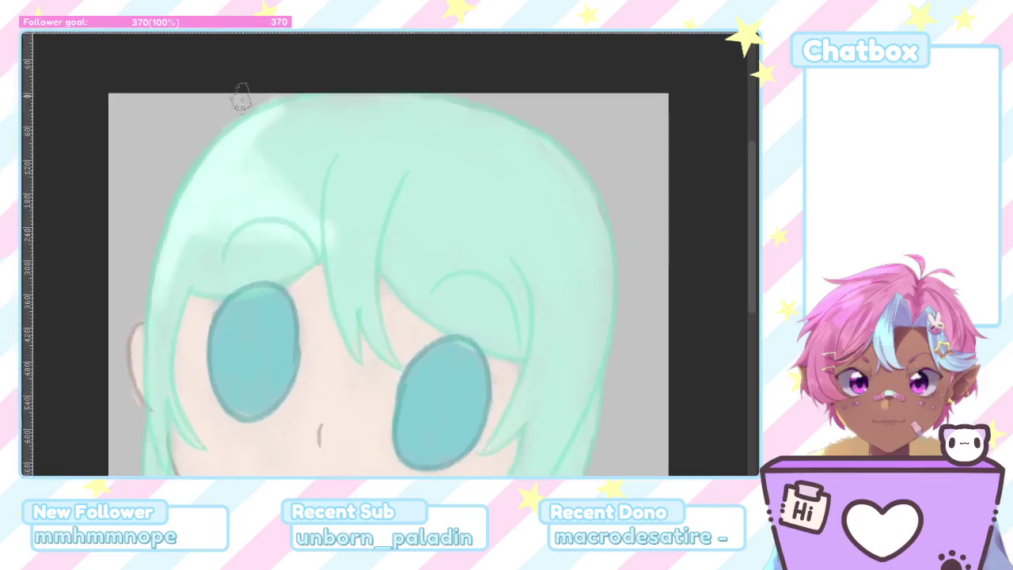
Step: Try extending the broad highlight diagonally across the central strands towards the right-hand eye, comparing it with the reference illustration
click(239, 32)
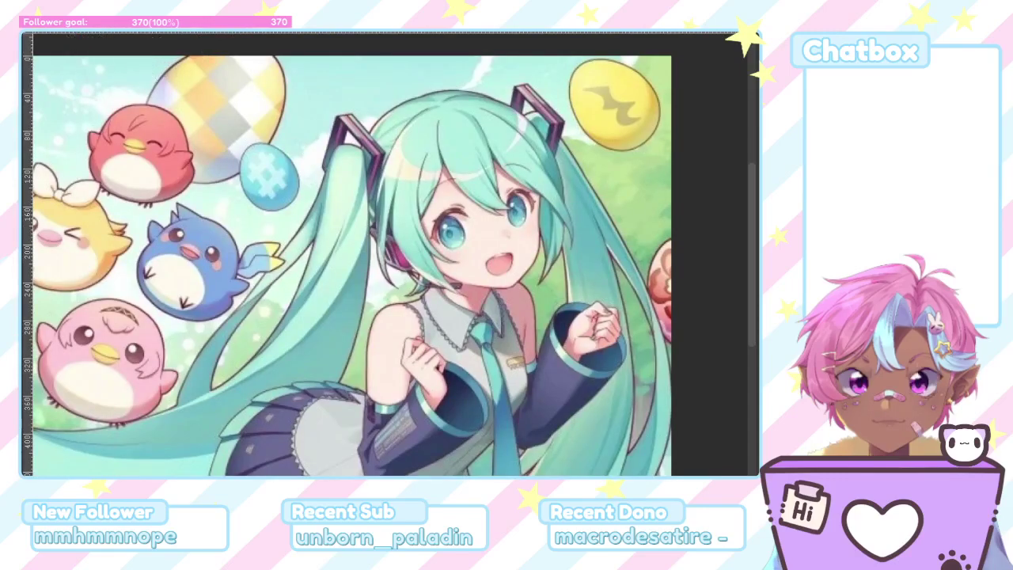
key(ctrl+Tab)
scroll(524, 326, up, 1)
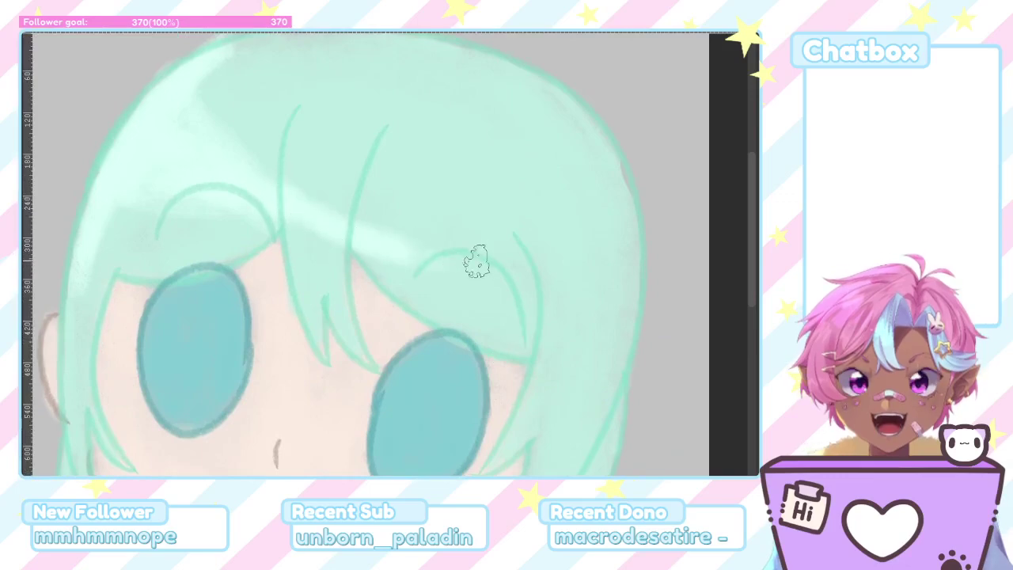
key(ctrl+Tab)
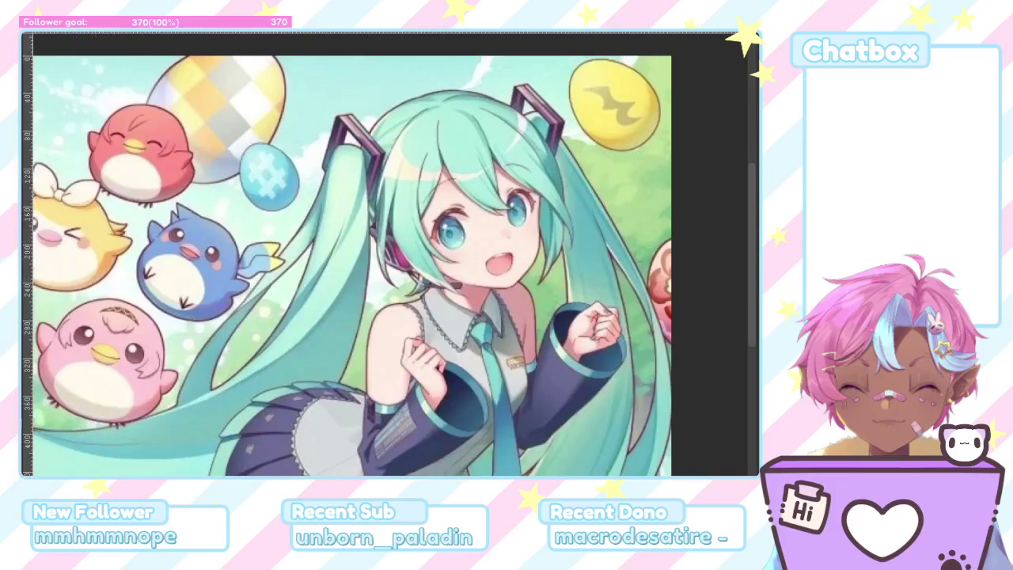
key(ctrl+Tab)
scroll(434, 323, down, 3)
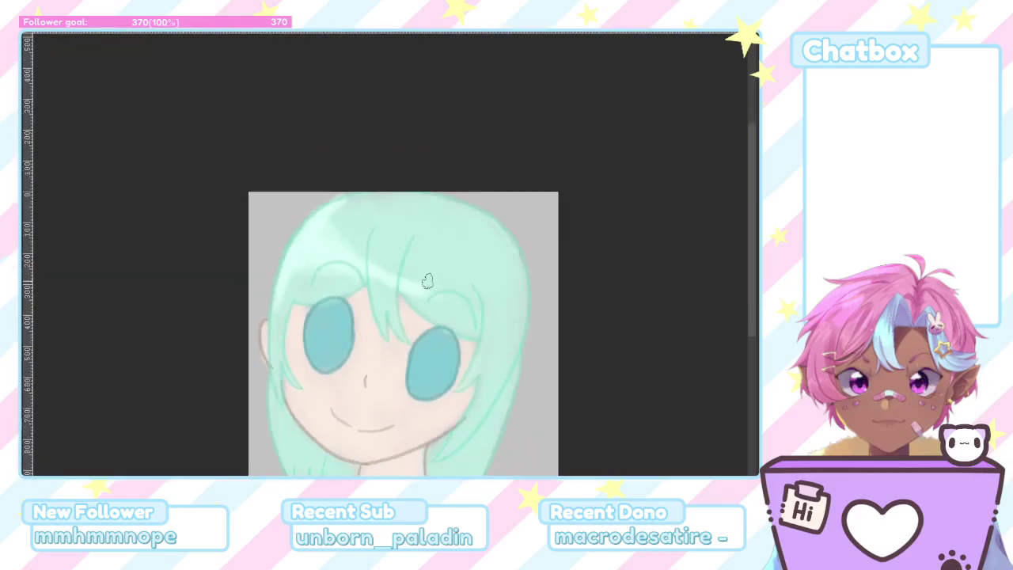
Step: Undo the broad highlight and try a narrower one along the left-hand hair edge and across the central strands
key(ctrl+z)
key(ctrl+z)
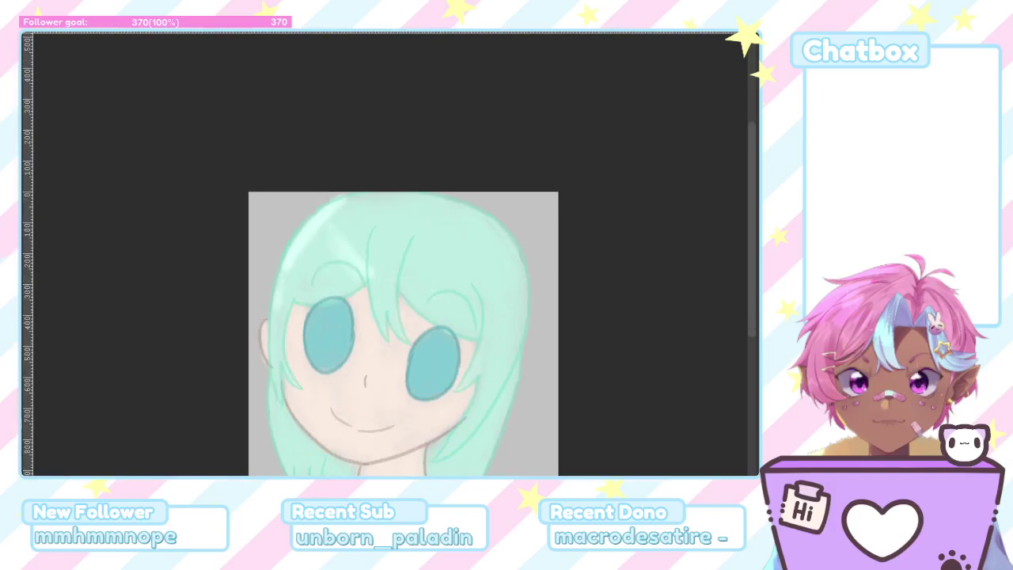
scroll(380, 266, up, 4)
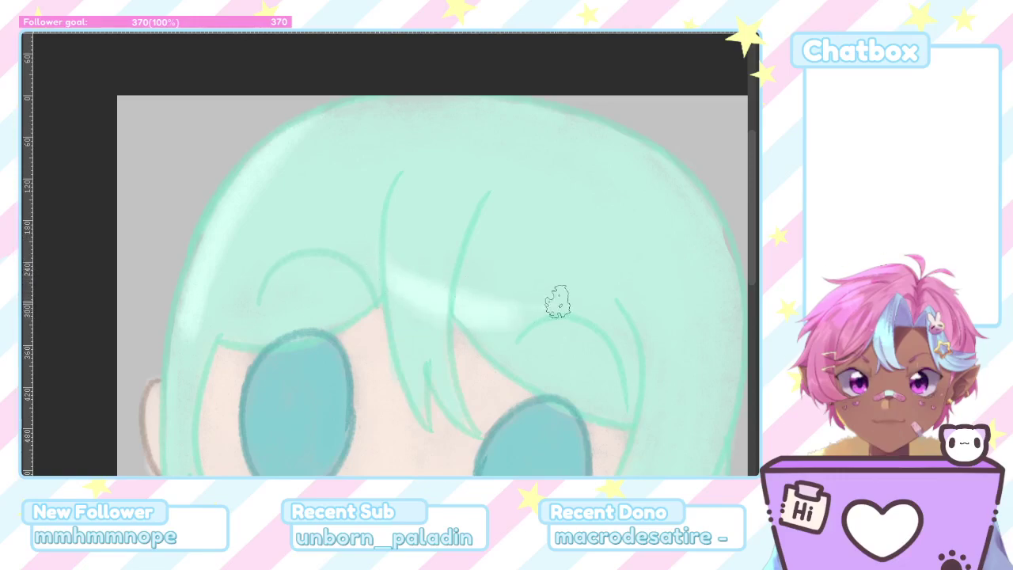
scroll(556, 300, down, 4)
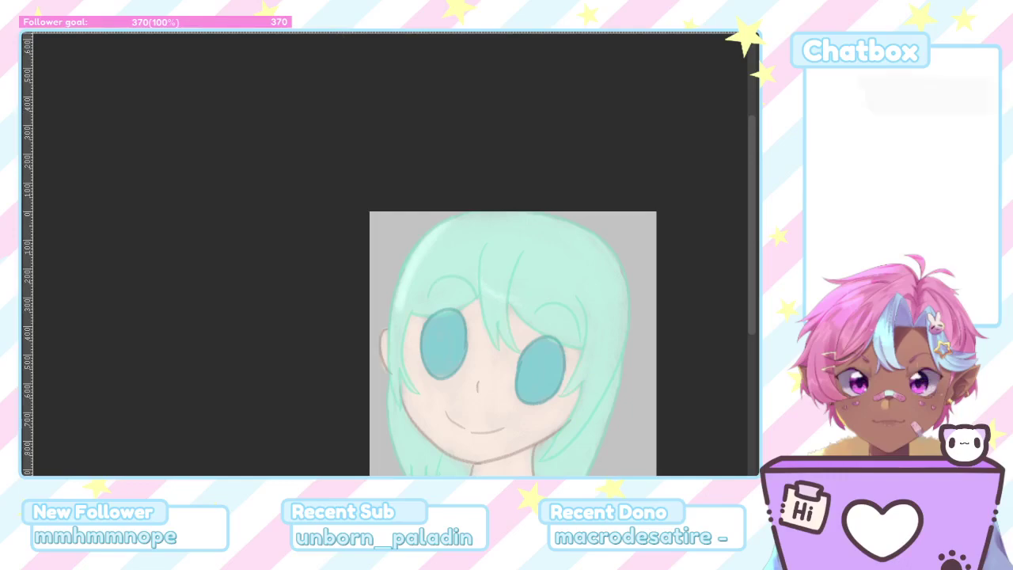
scroll(516, 315, up, 4)
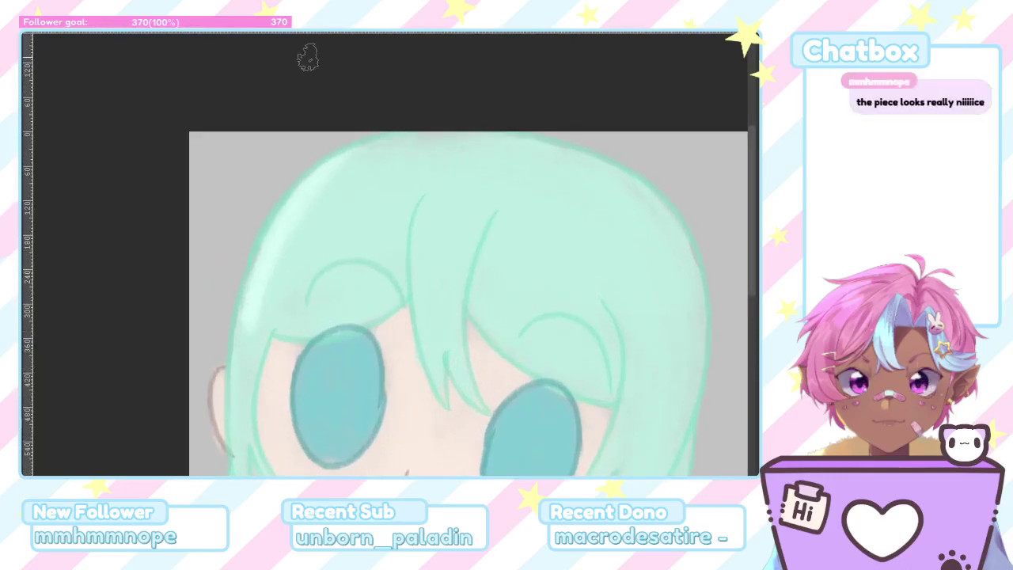
Step: Check the reference illustration, then try softening the left-hand edge highlight and lightening the central strands between the eyes
key(ctrl+Tab)
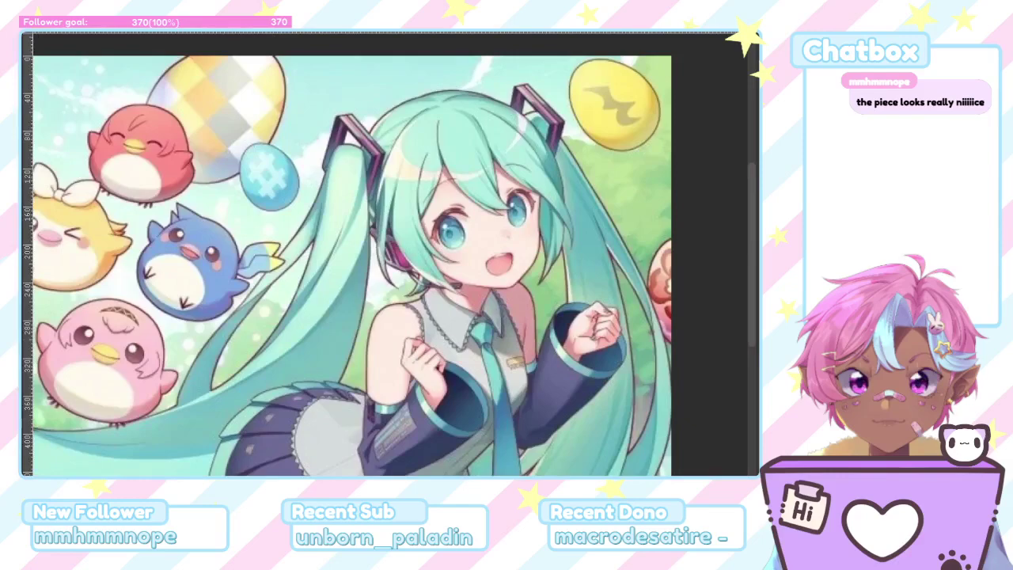
key(ctrl+Tab)
scroll(610, 260, up, 3)
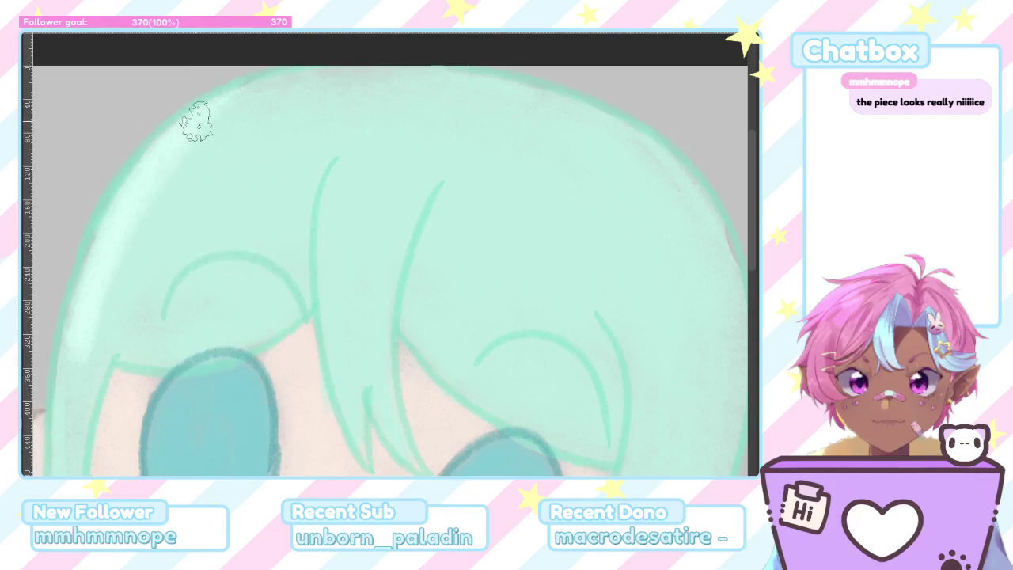
scroll(394, 293, down, 2)
scroll(395, 294, down, 1)
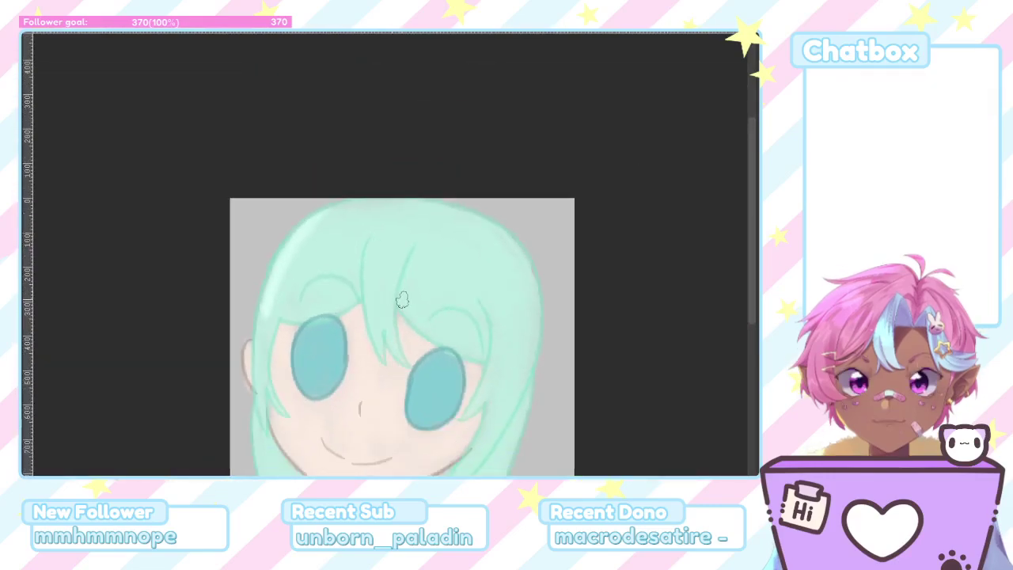
scroll(372, 278, up, 4)
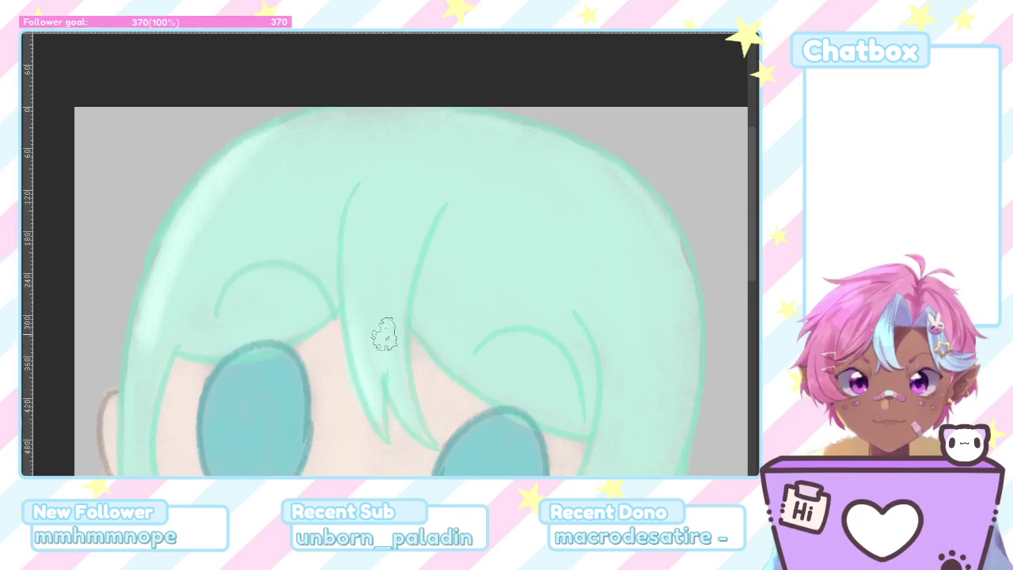
scroll(420, 435, down, 6)
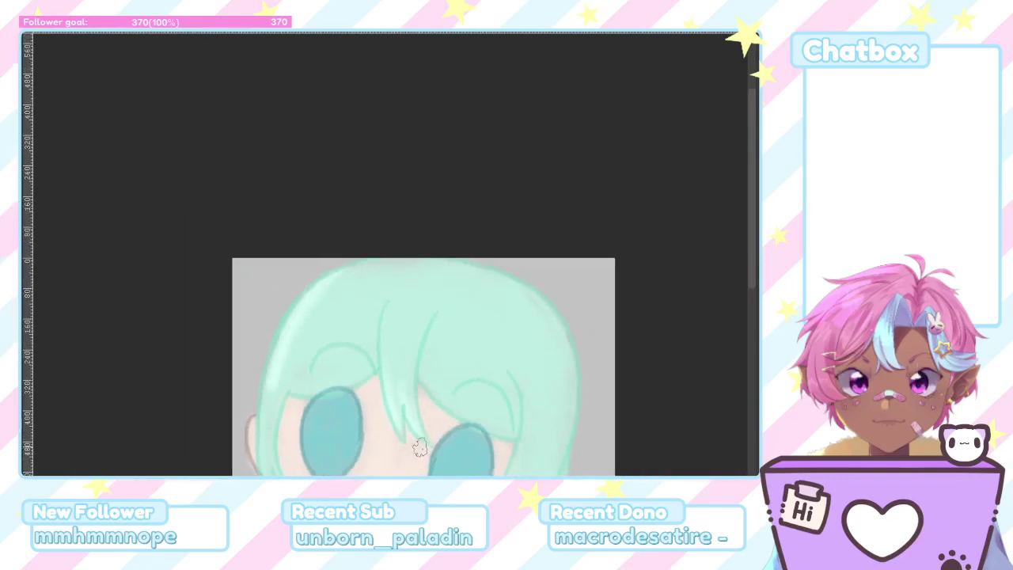
scroll(417, 443, down, 1)
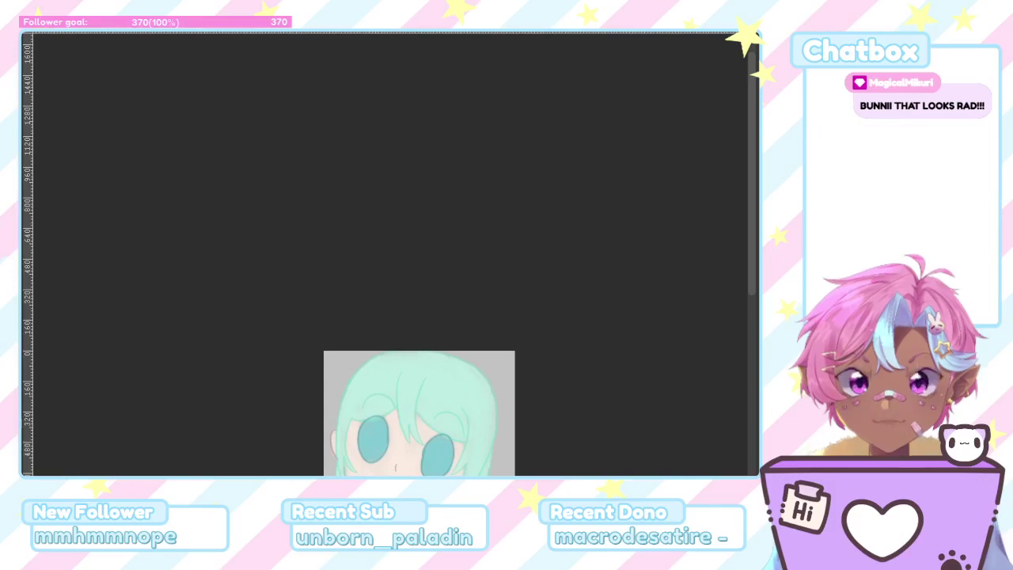
mouse_move(390, 415)
mouse_down()
mouse_move(393, 456)
mouse_move(394, 369)
mouse_up()
scroll(404, 277, up, 4)
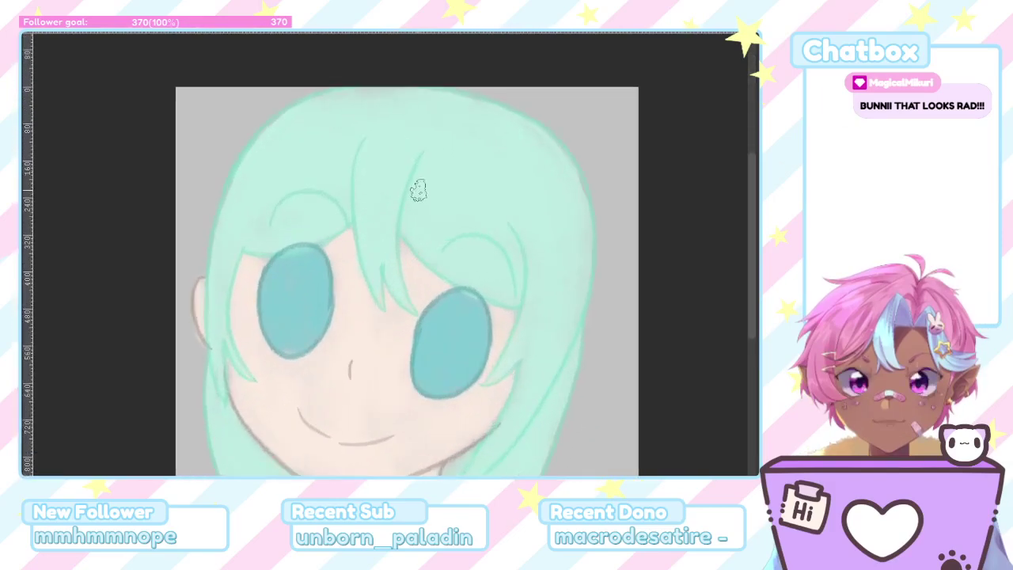
scroll(430, 317, down, 3)
scroll(428, 331, up, 1)
scroll(436, 219, up, 1)
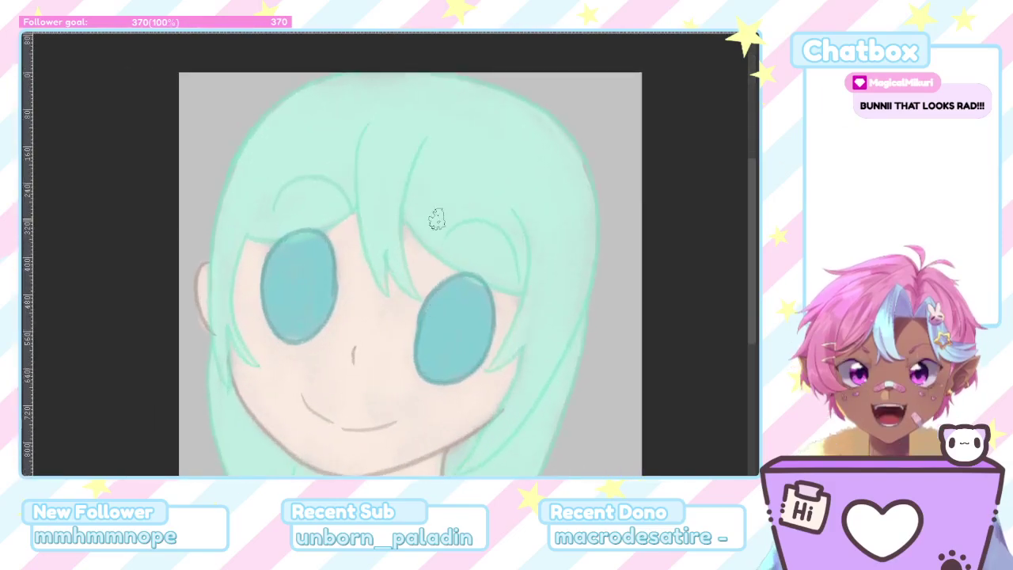
Step: Paint narrow pale mint highlights along both outer hair edges and diagonally across the strands above the right-hand eye
scroll(429, 280, up, 2)
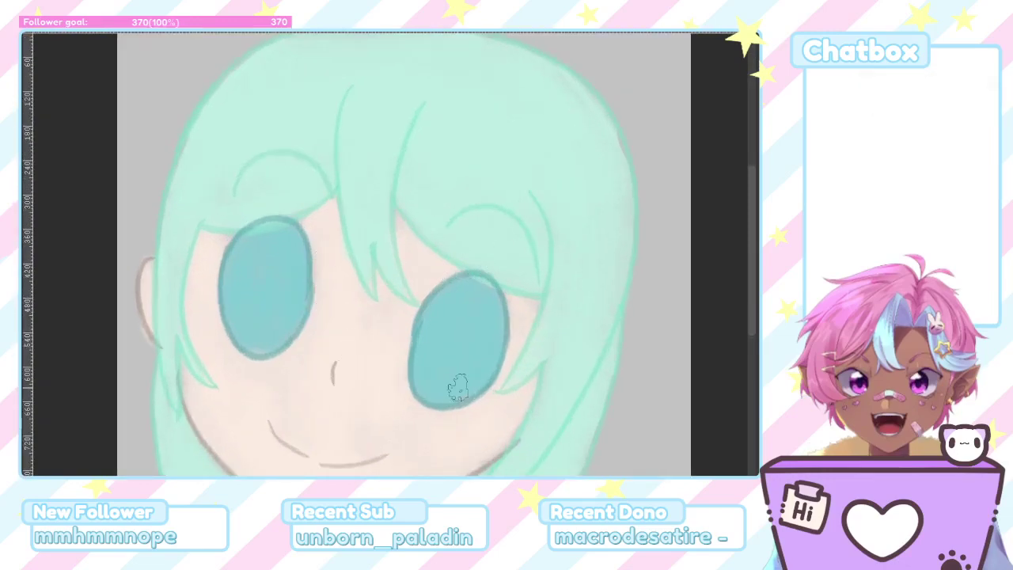
scroll(455, 386, down, 2)
scroll(307, 169, up, 1)
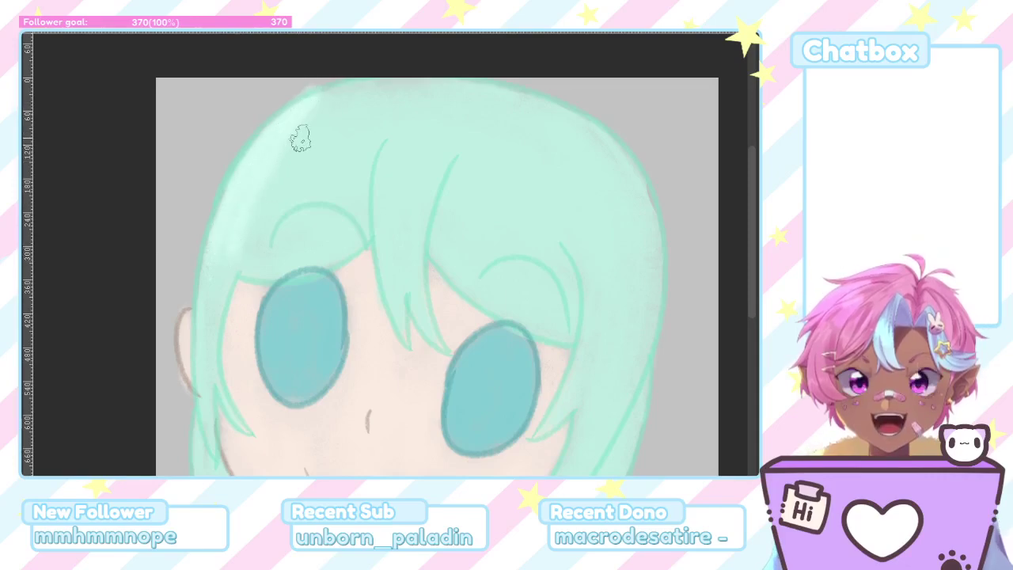
mouse_move(647, 217)
mouse_down()
mouse_move(645, 276)
mouse_move(640, 194)
mouse_move(651, 300)
mouse_up()
drag(650, 338, 634, 192)
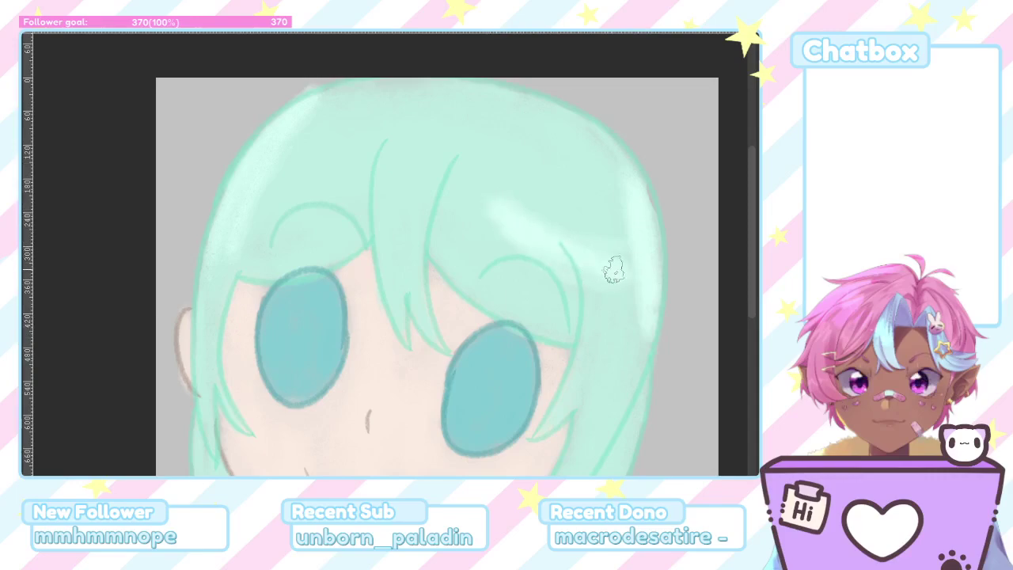
scroll(634, 242, down, 4)
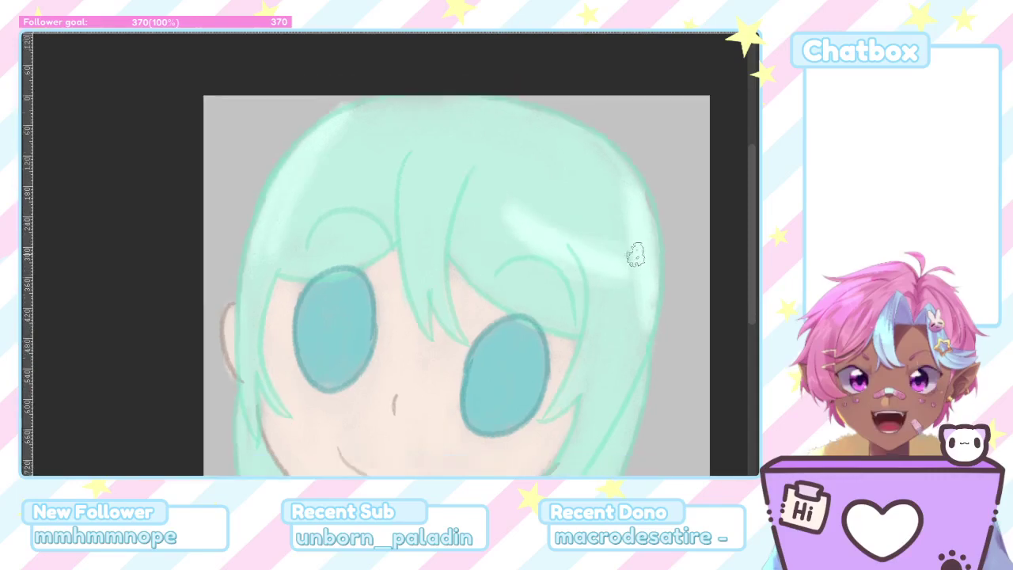
scroll(638, 352, up, 3)
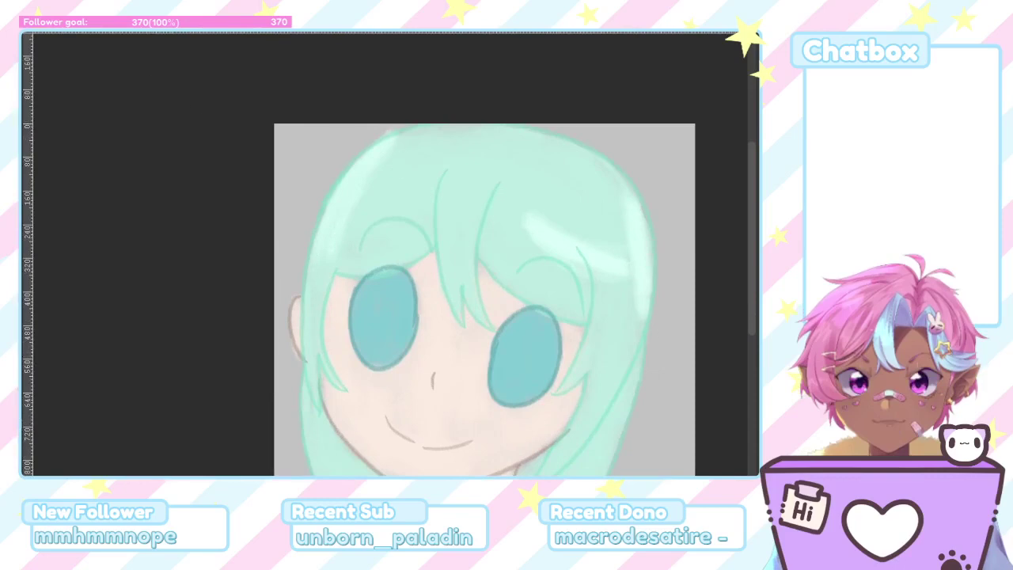
Step: Rework the right-hand edge highlight, undoing unwanted strokes and bringing the shine down the hair beside the eye
mouse_move(640, 234)
mouse_down()
mouse_move(636, 264)
mouse_move(618, 249)
mouse_move(640, 265)
mouse_move(628, 253)
mouse_up()
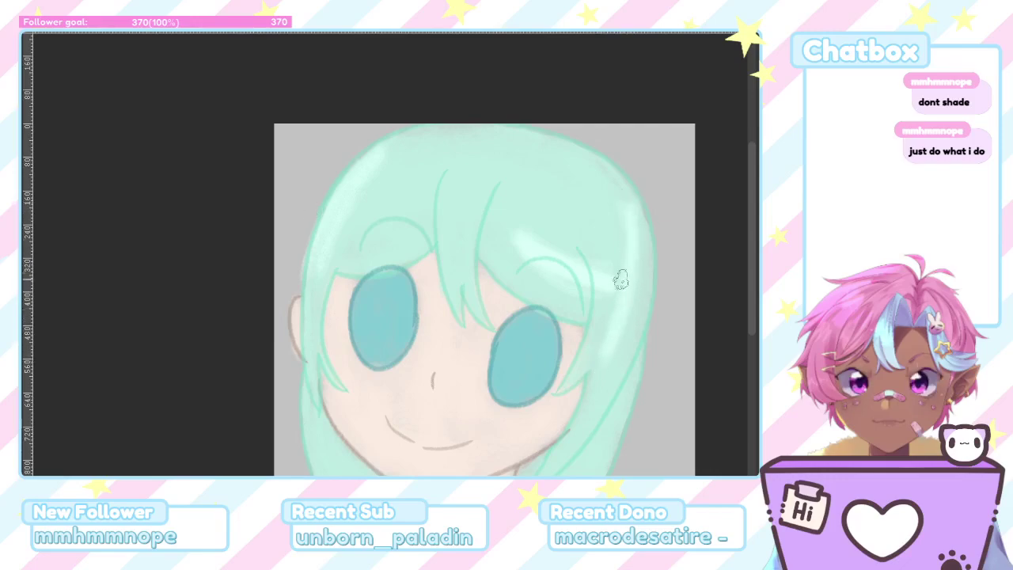
drag(621, 279, 624, 321)
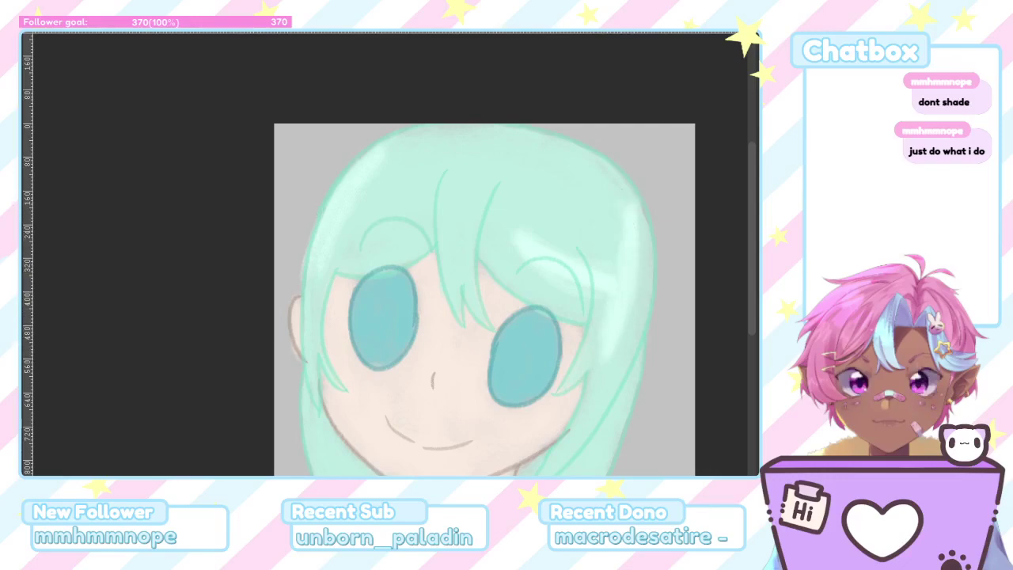
key(ctrl+z)
key(ctrl+z)
key(ctrl+z)
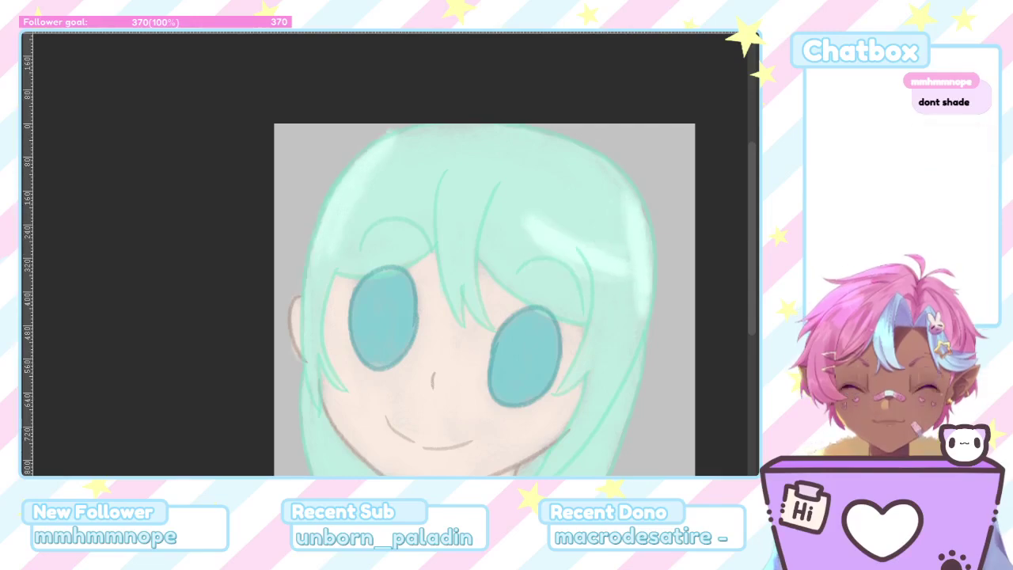
key(ctrl+z)
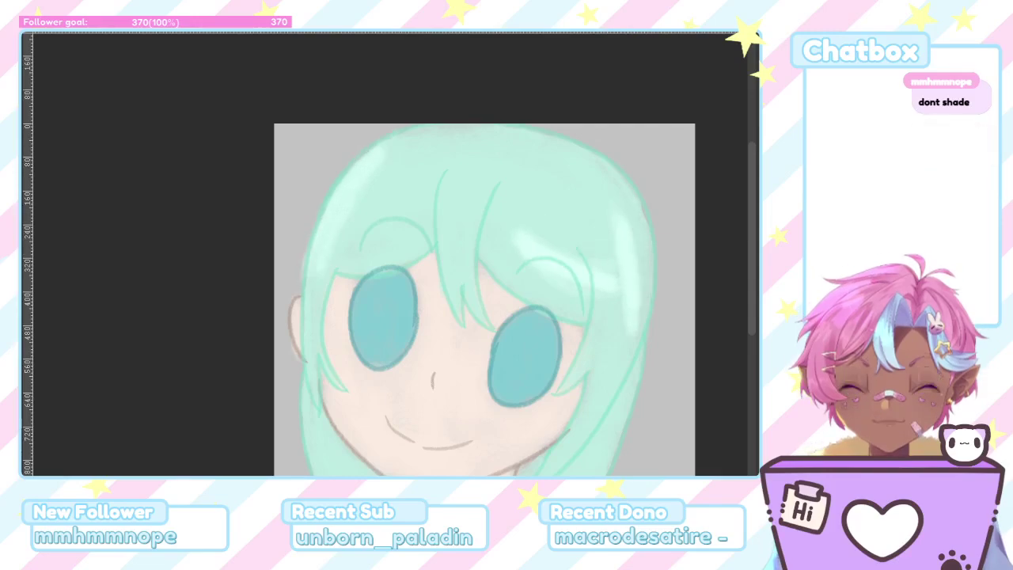
key(ctrl+z)
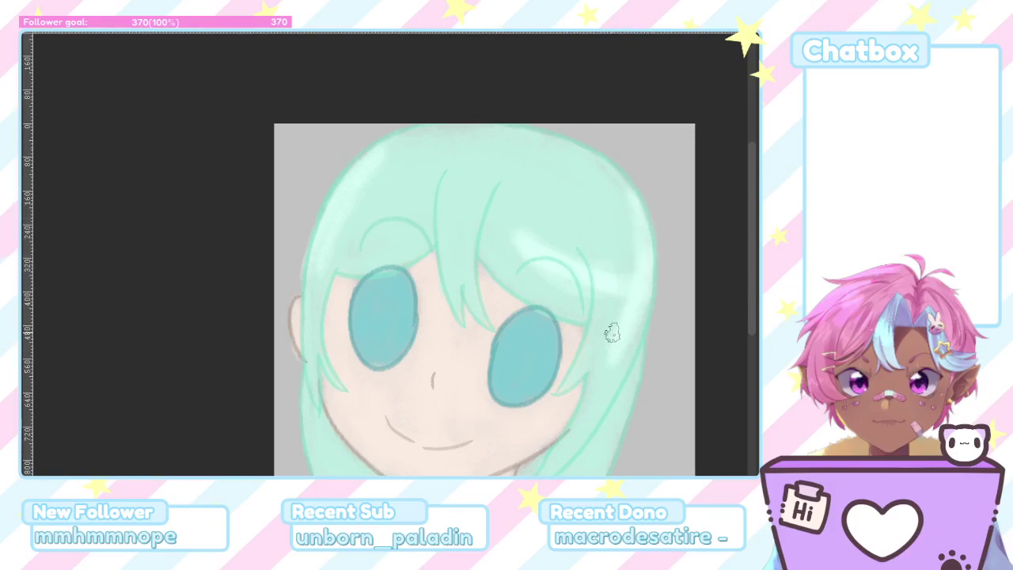
Step: Soften the pale highlights on both sides of the hair so they blend into the mint base colour
scroll(601, 374, down, 3)
scroll(562, 363, up, 4)
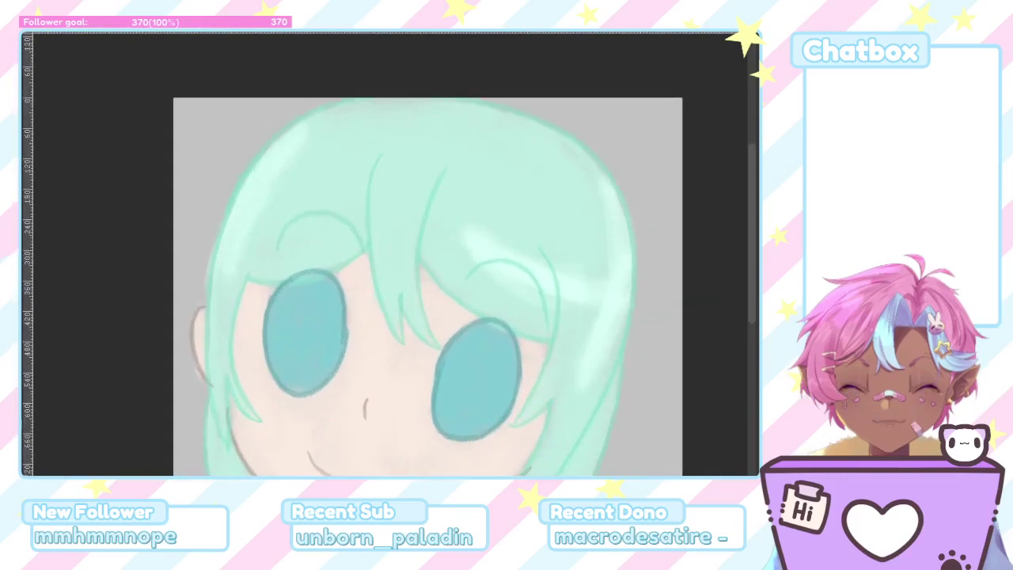
scroll(665, 301, down, 3)
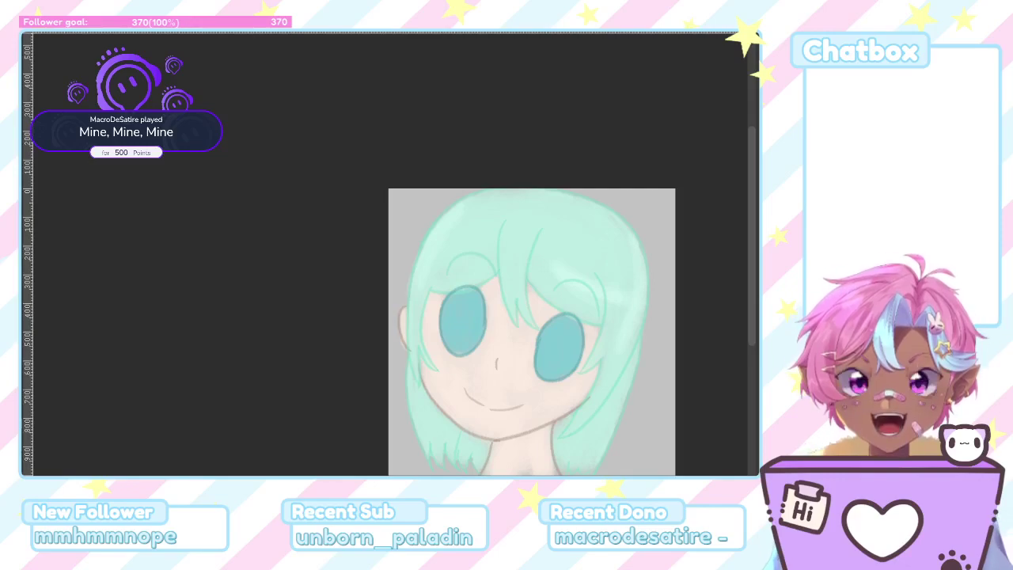
scroll(446, 251, down, 2)
scroll(579, 387, up, 4)
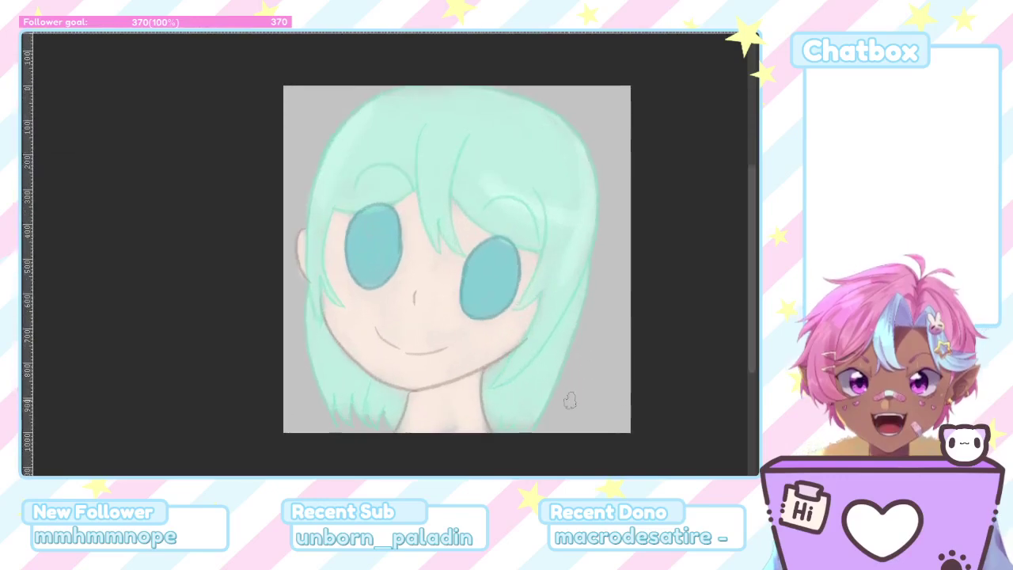
Step: Paint a greyish-beige shadow across the upper neck, following the jawline directly beneath the chin
scroll(475, 384, up, 2)
scroll(472, 349, up, 3)
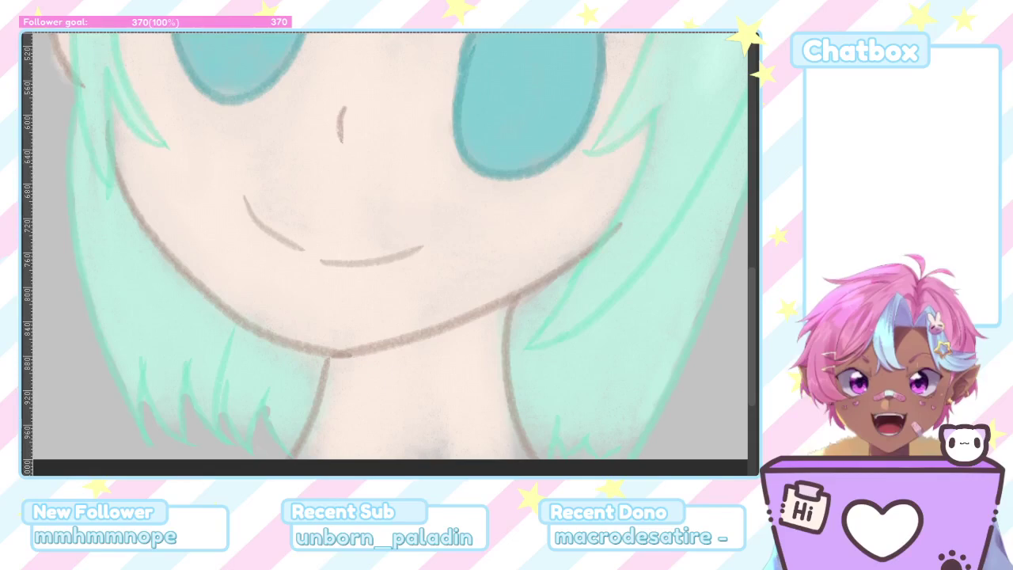
scroll(607, 401, up, 4)
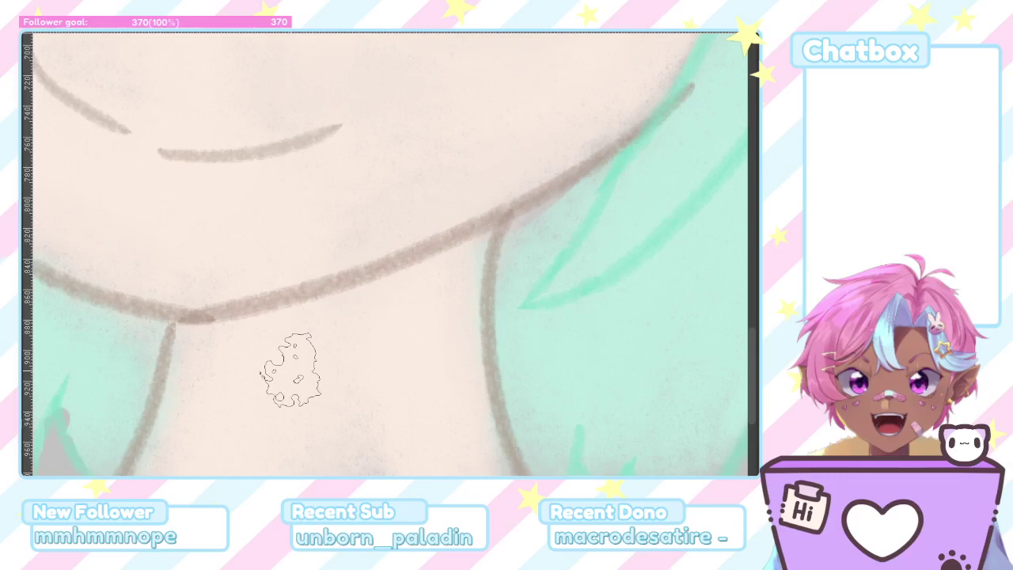
mouse_move(187, 342)
mouse_down()
mouse_move(199, 352)
mouse_move(189, 400)
mouse_move(229, 353)
mouse_move(405, 292)
mouse_move(226, 362)
mouse_move(310, 379)
mouse_move(441, 332)
mouse_move(214, 403)
mouse_move(272, 340)
mouse_up()
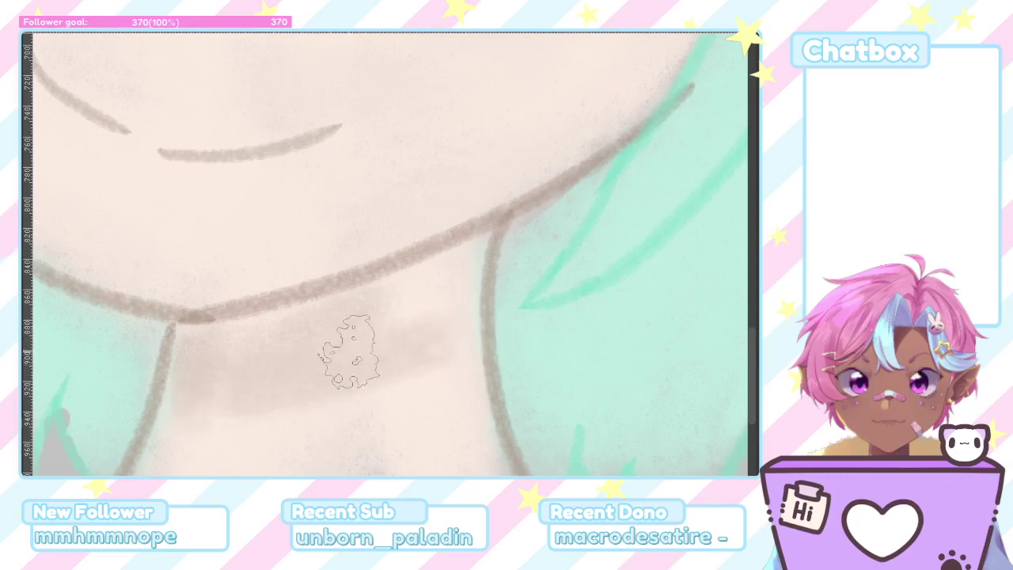
mouse_move(446, 271)
mouse_down()
mouse_move(351, 305)
mouse_move(468, 267)
mouse_move(473, 294)
mouse_move(428, 364)
mouse_move(208, 362)
mouse_move(165, 350)
mouse_move(328, 317)
mouse_move(215, 366)
mouse_up()
scroll(312, 402, down, 5)
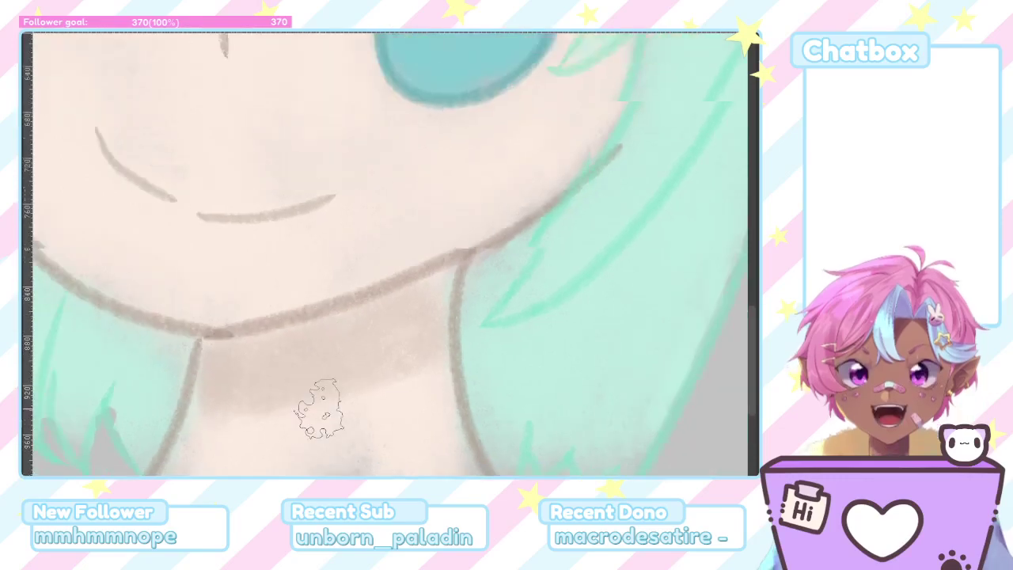
scroll(338, 380, down, 6)
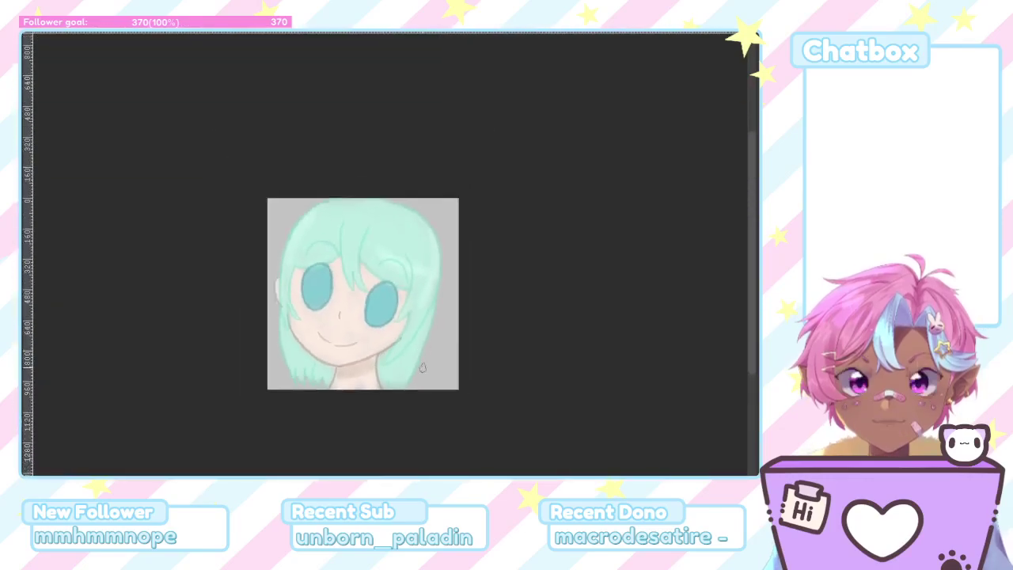
Step: Examine the whole portrait, checking how the neck shadow and soft hair highlights sit with the face
scroll(394, 259, up, 2)
scroll(347, 467, down, 2)
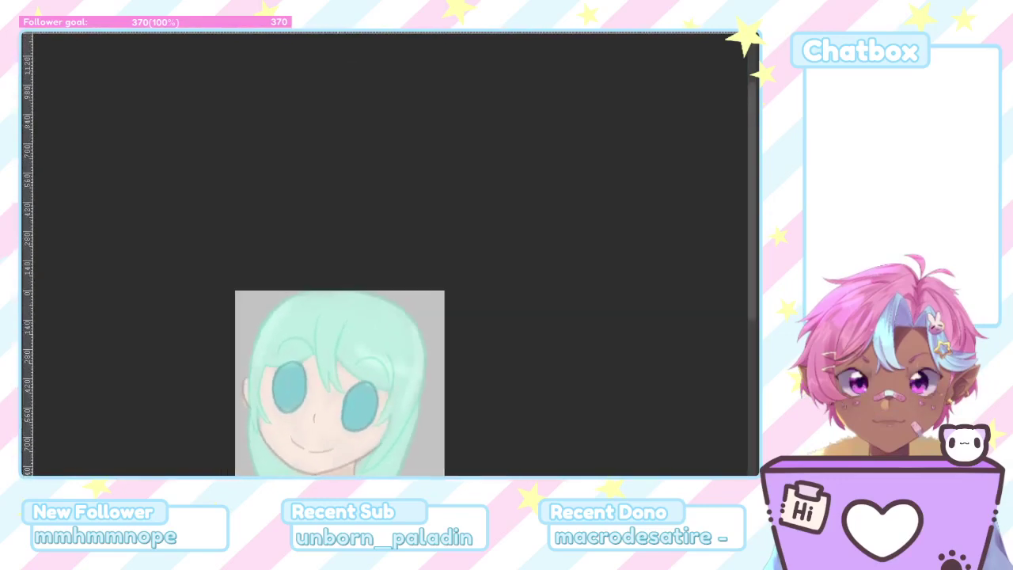
scroll(343, 460, left, 3)
scroll(342, 460, up, 3)
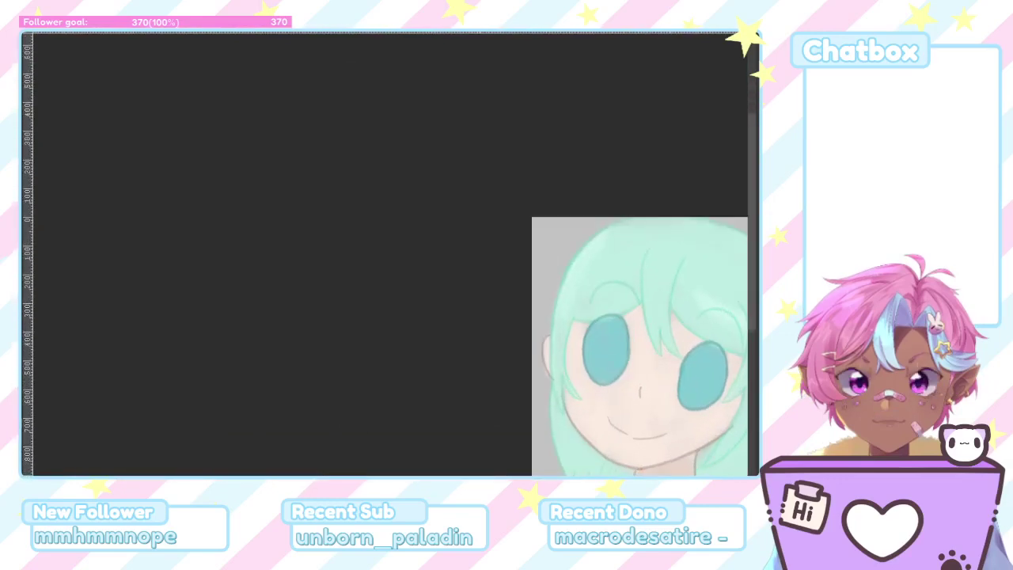
scroll(433, 403, right, 4)
scroll(435, 403, up, 7)
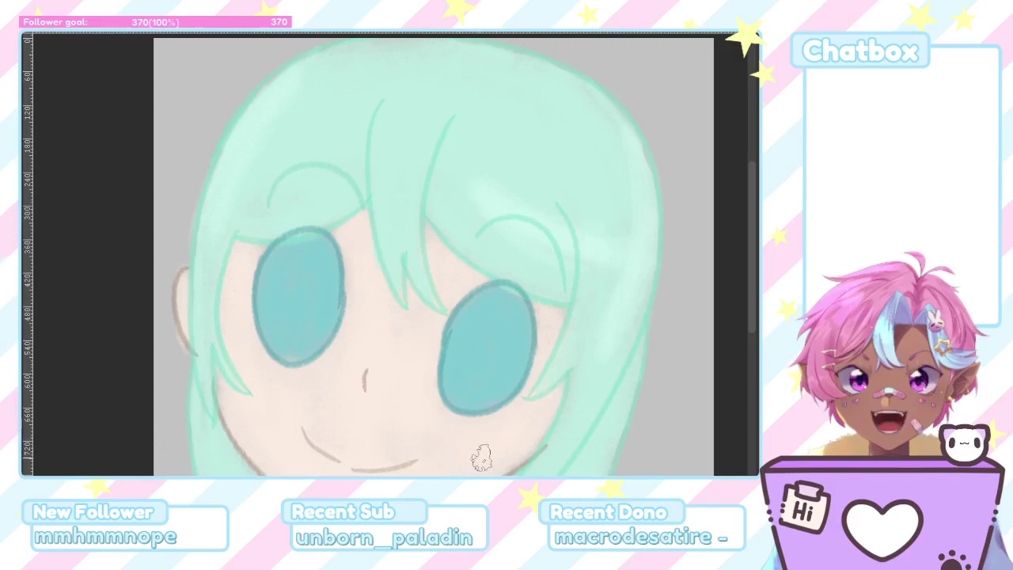
scroll(478, 467, up, 1)
scroll(478, 470, down, 2)
scroll(496, 470, up, 3)
scroll(499, 469, up, 1)
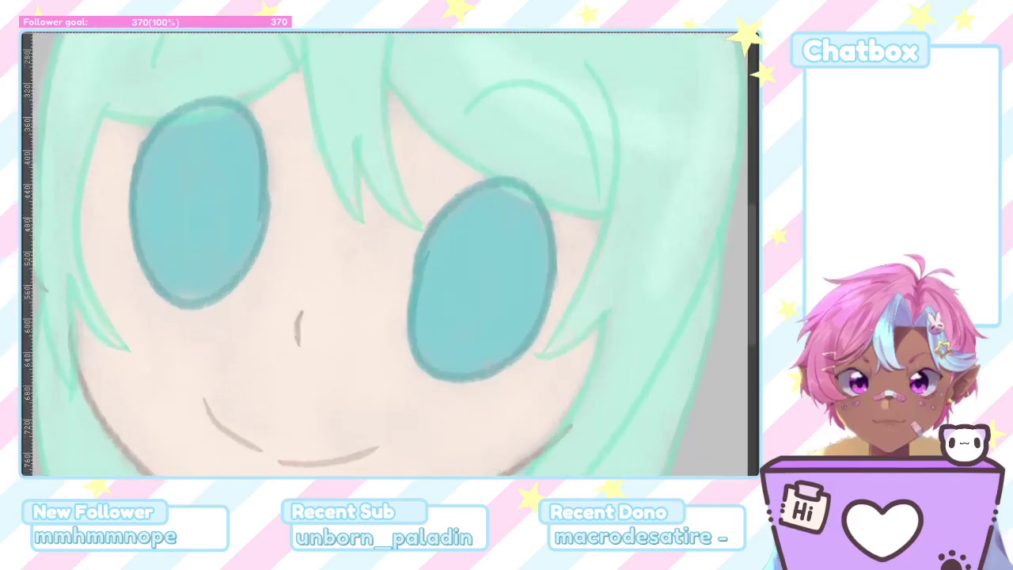
Step: Reveal the earlier version's darker outlines and blue hair edges, and check where its blush marks sit on the cheeks
key(ctrl+z)
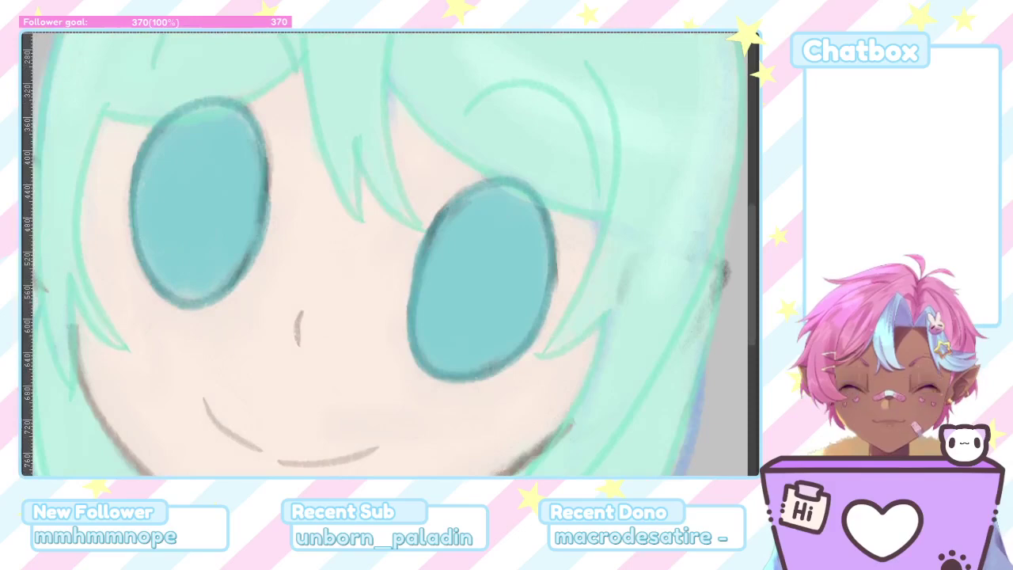
scroll(547, 411, down, 6)
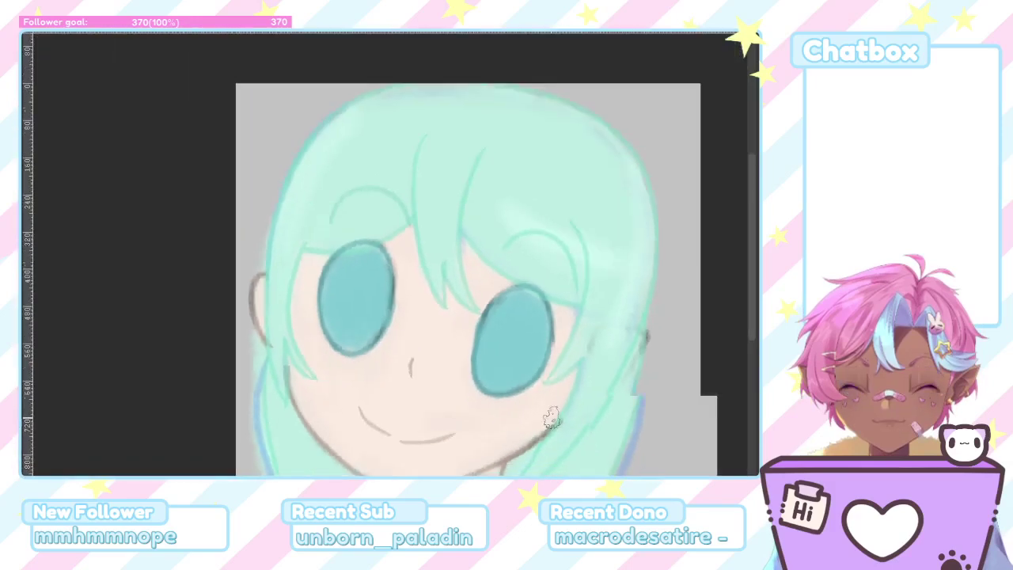
scroll(619, 452, up, 1)
key(ctrl+z)
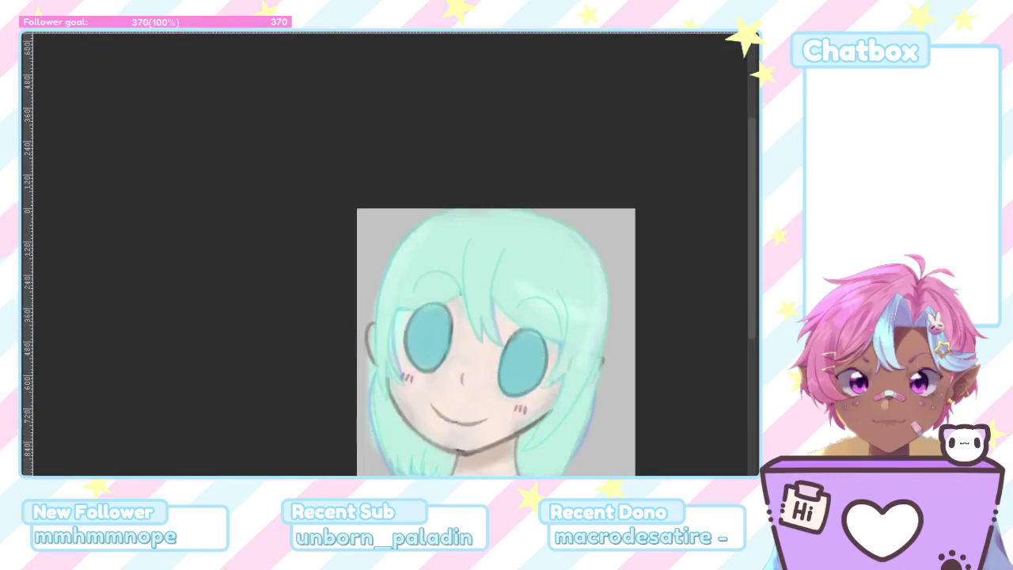
scroll(528, 411, up, 3)
scroll(528, 410, up, 5)
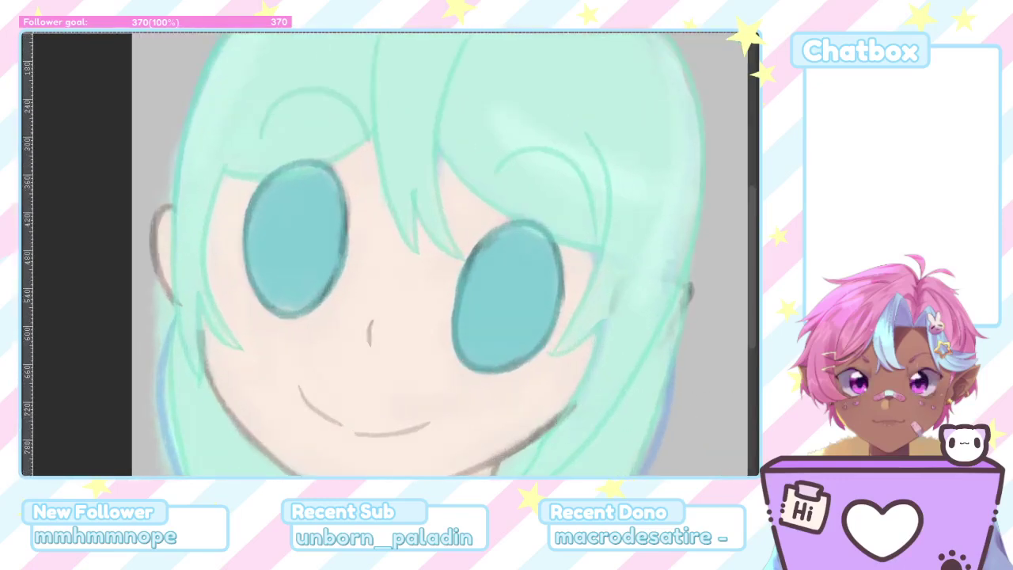
Step: Paint soft pink blush on both cheeks below the eyes and a faint pink tint over the nose
scroll(514, 431, up, 2)
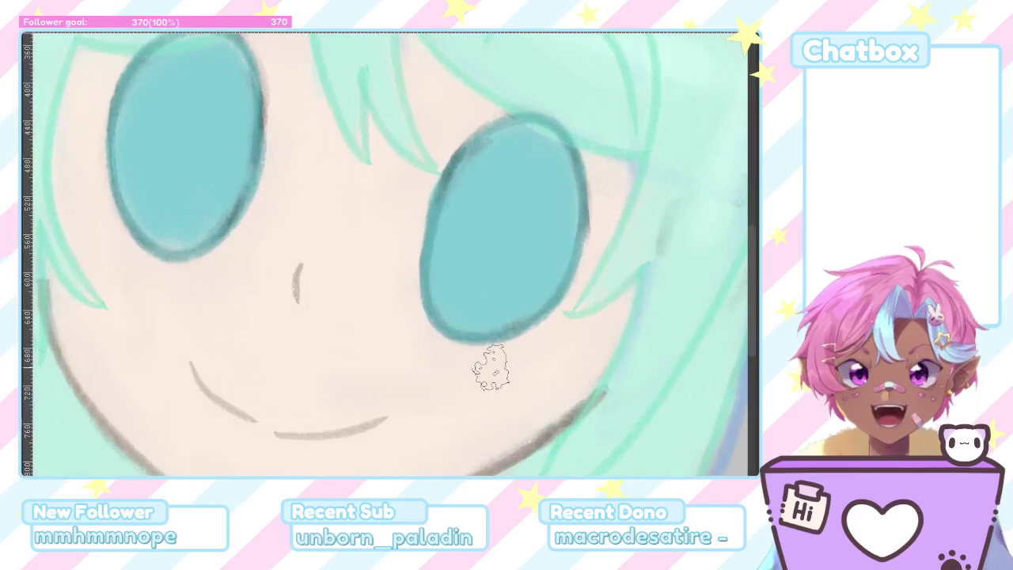
drag(496, 376, 533, 389)
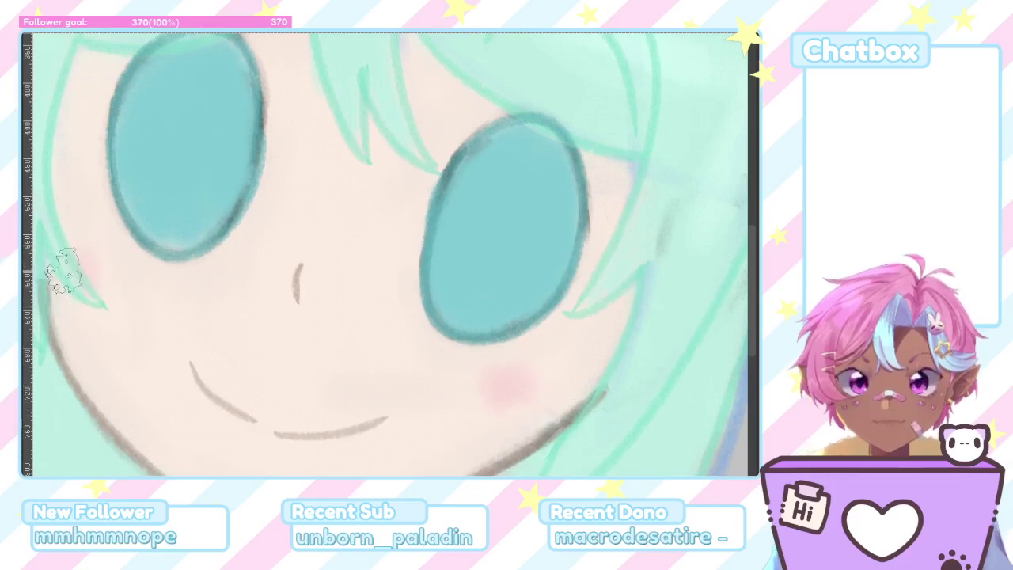
drag(81, 275, 103, 274)
scroll(195, 233, down, 1)
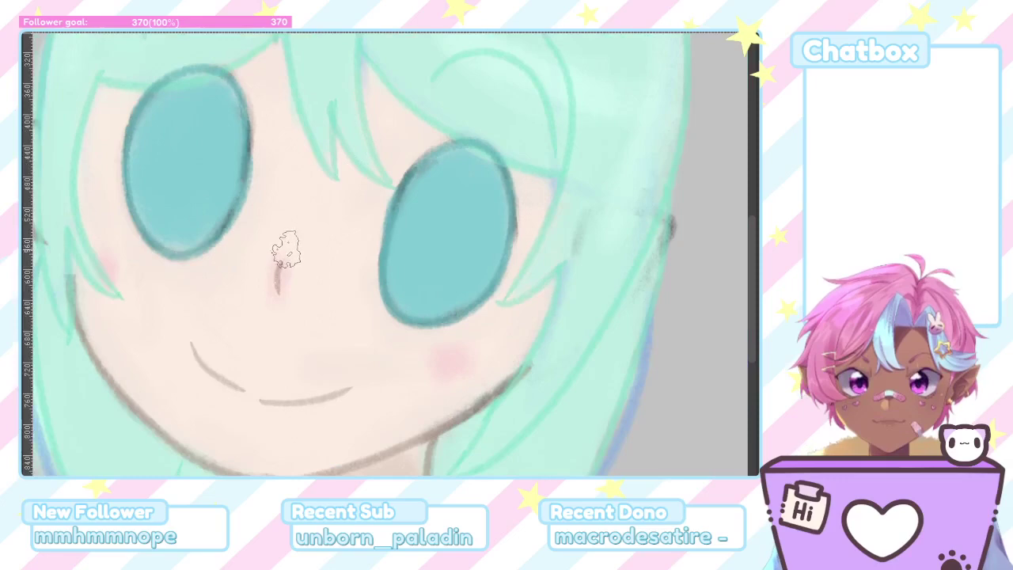
scroll(289, 247, down, 9)
scroll(321, 102, up, 2)
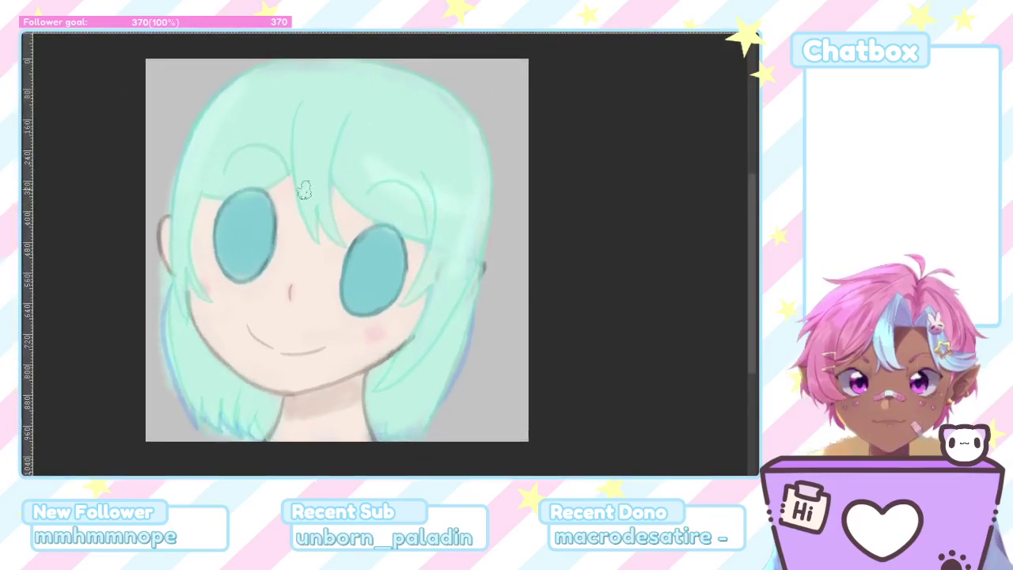
scroll(305, 190, up, 3)
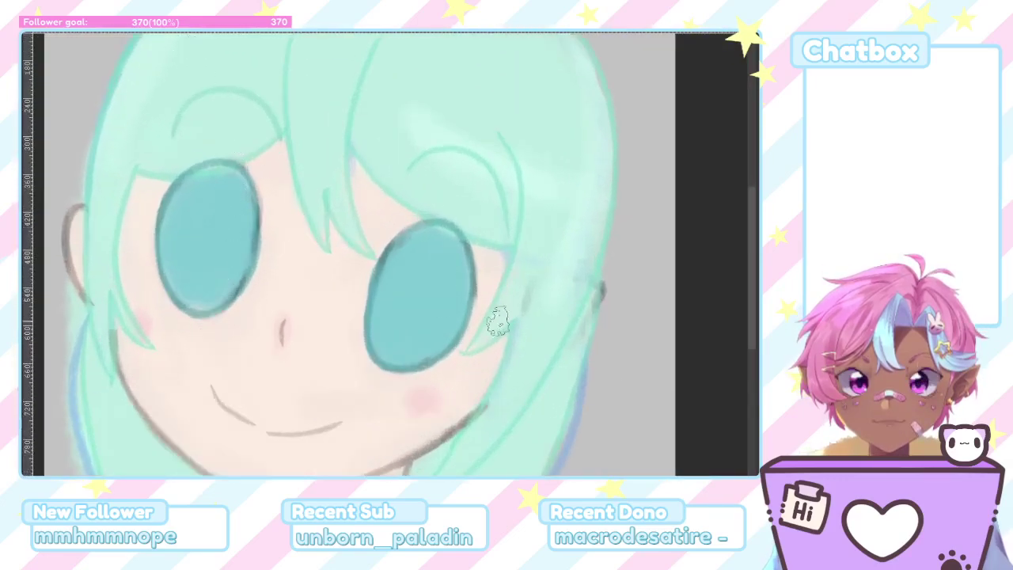
Step: Hide the earlier version's dark outlines and blue hair edges again, and review the blush on the whole portrait
scroll(441, 173, down, 1)
scroll(428, 396, down, 2)
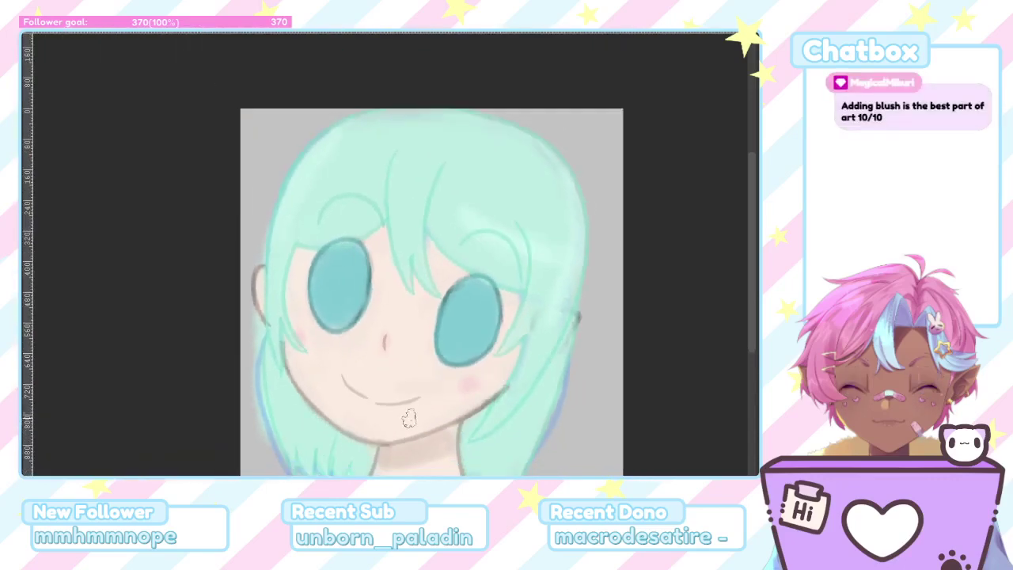
scroll(427, 421, up, 2)
scroll(475, 399, up, 1)
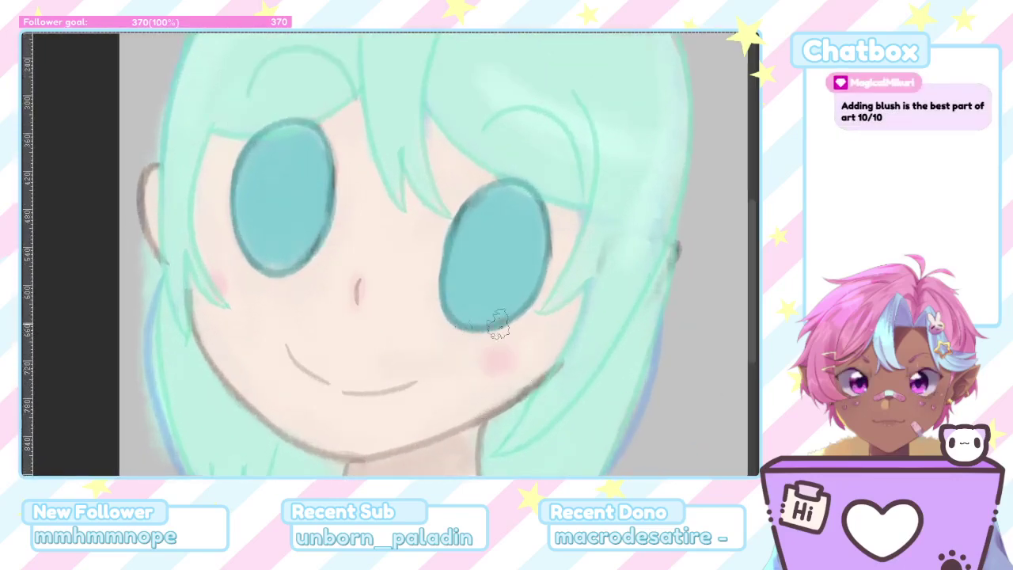
key(ctrl+z)
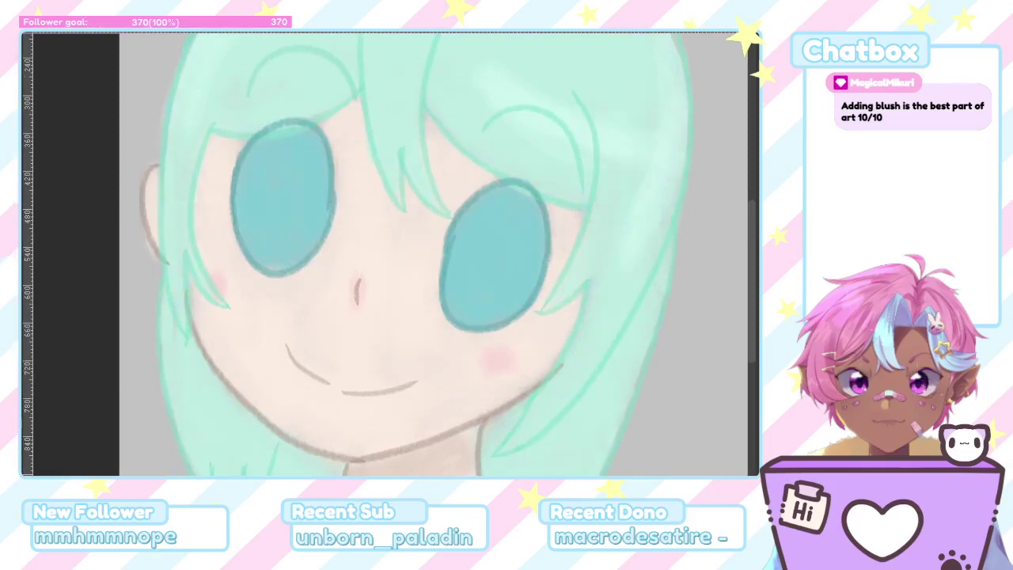
scroll(592, 387, down, 3)
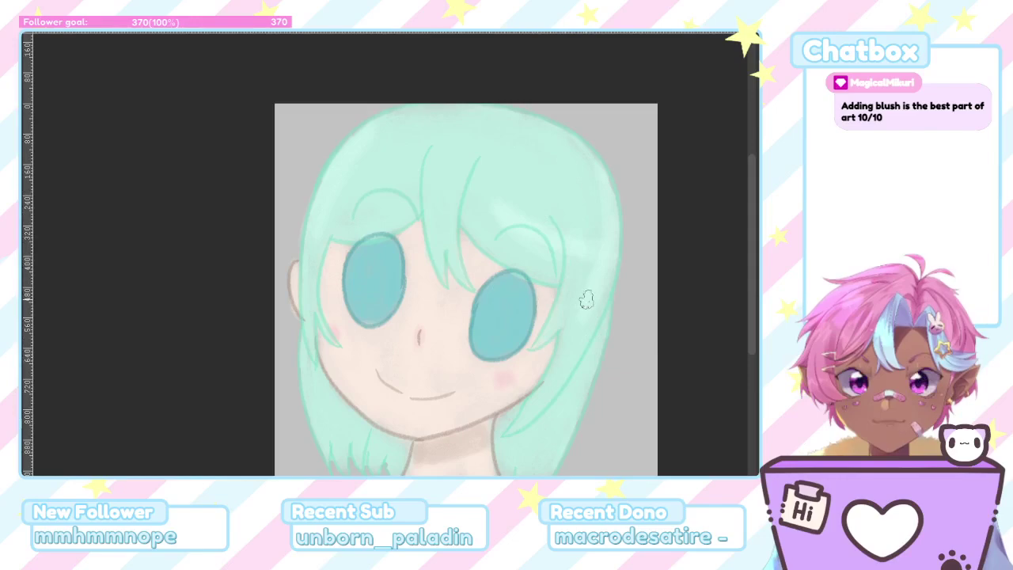
Step: Fill the grey background behind the portrait with a vertical blue gradient, darker at the top and paler below
scroll(586, 300, up, 1)
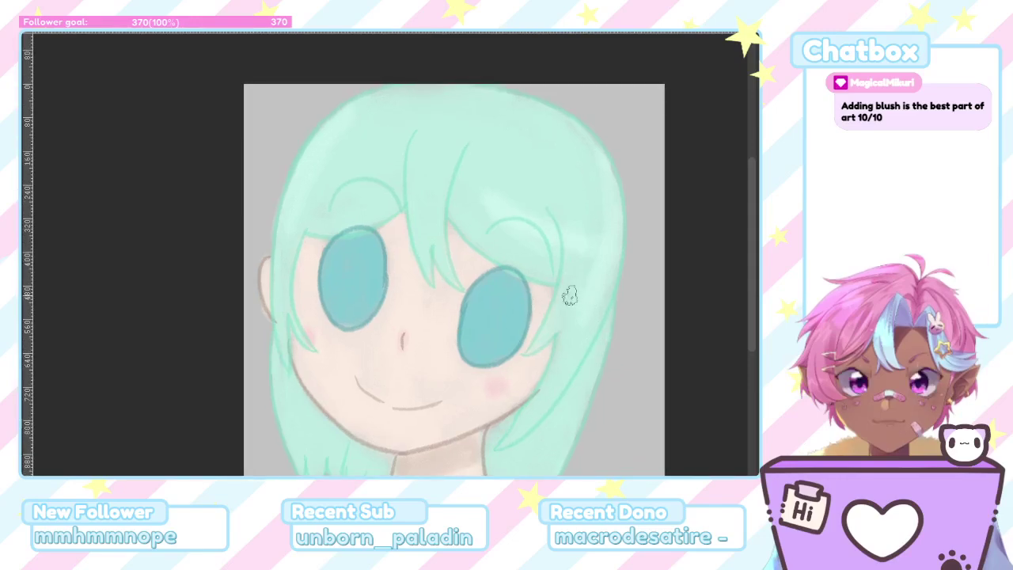
scroll(583, 332, down, 2)
scroll(584, 317, up, 1)
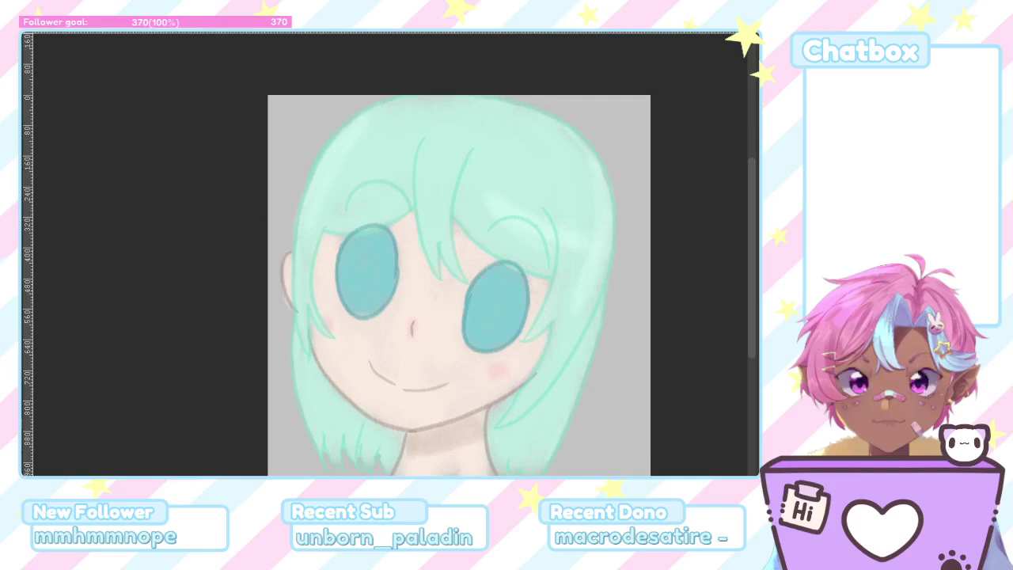
drag(538, 475, 523, 98)
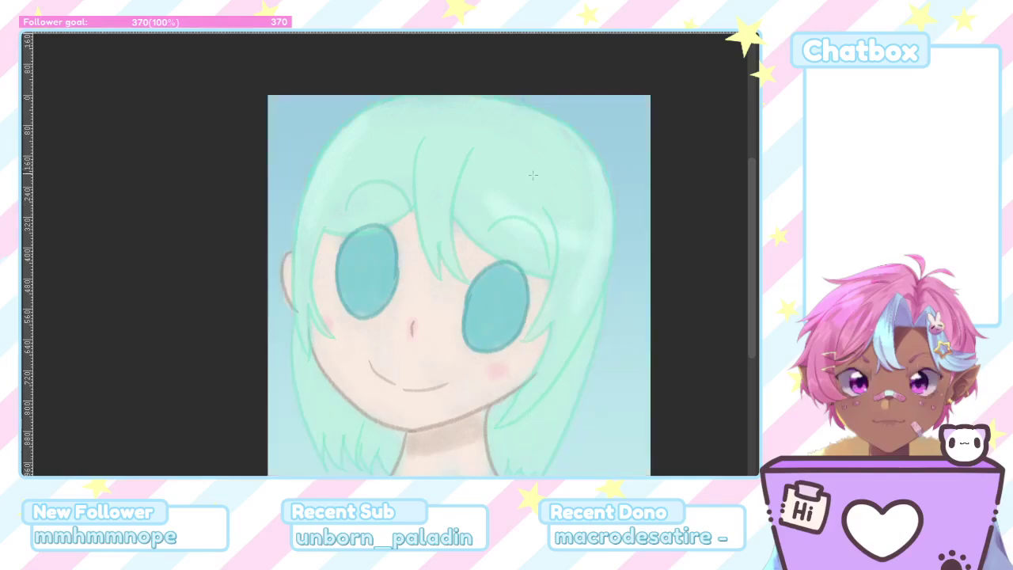
scroll(467, 266, down, 4)
scroll(468, 269, up, 4)
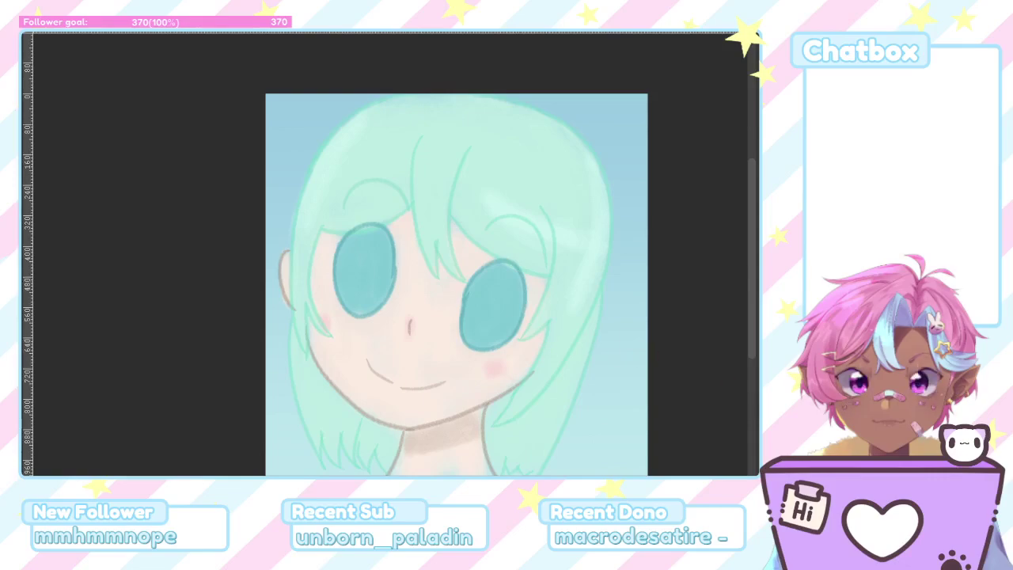
Step: Examine the face up close, checking the eye outlines, nose tint and cheek blush and where the fringe overlaps the eyes
scroll(387, 306, up, 5)
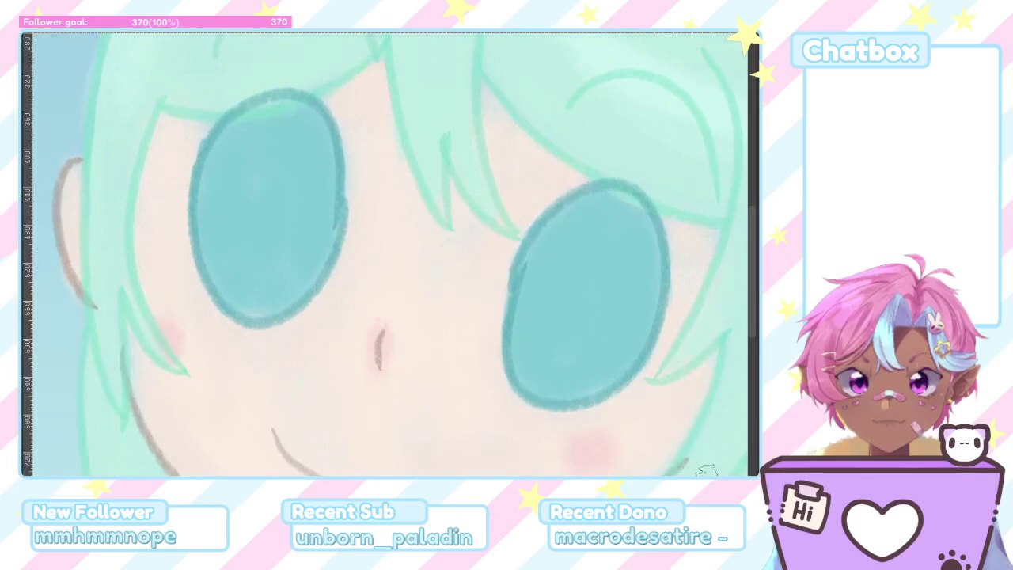
scroll(324, 301, up, 2)
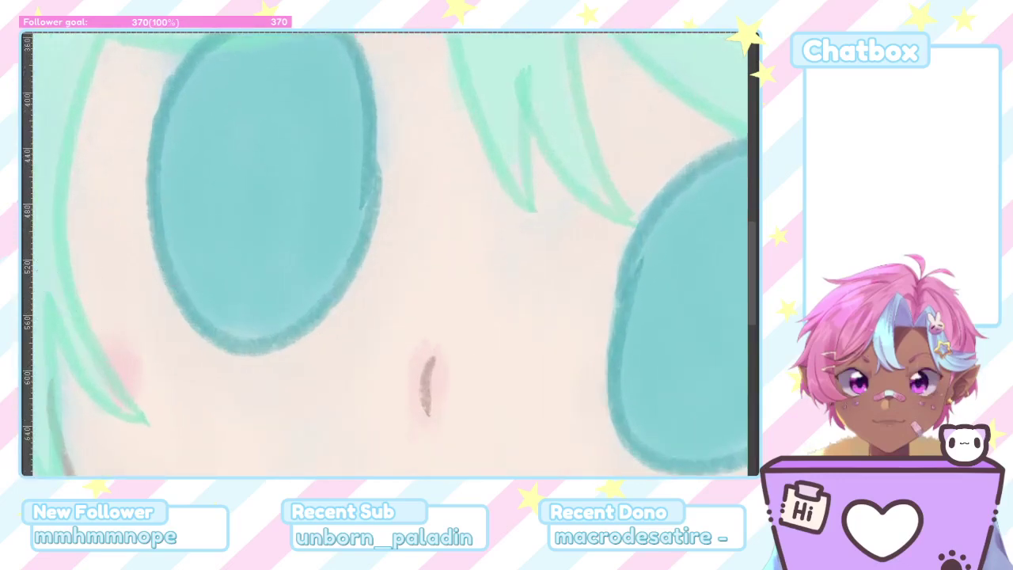
mouse_move(392, 269)
mouse_down()
mouse_move(360, 269)
mouse_move(485, 269)
mouse_move(391, 269)
mouse_up()
scroll(270, 123, down, 3)
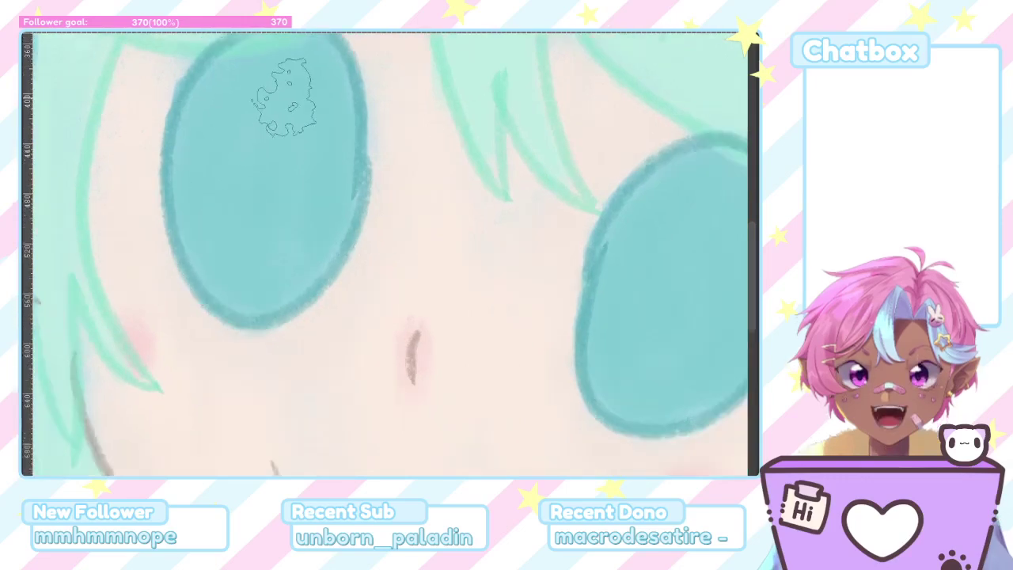
scroll(612, 282, up, 1)
scroll(611, 281, up, 2)
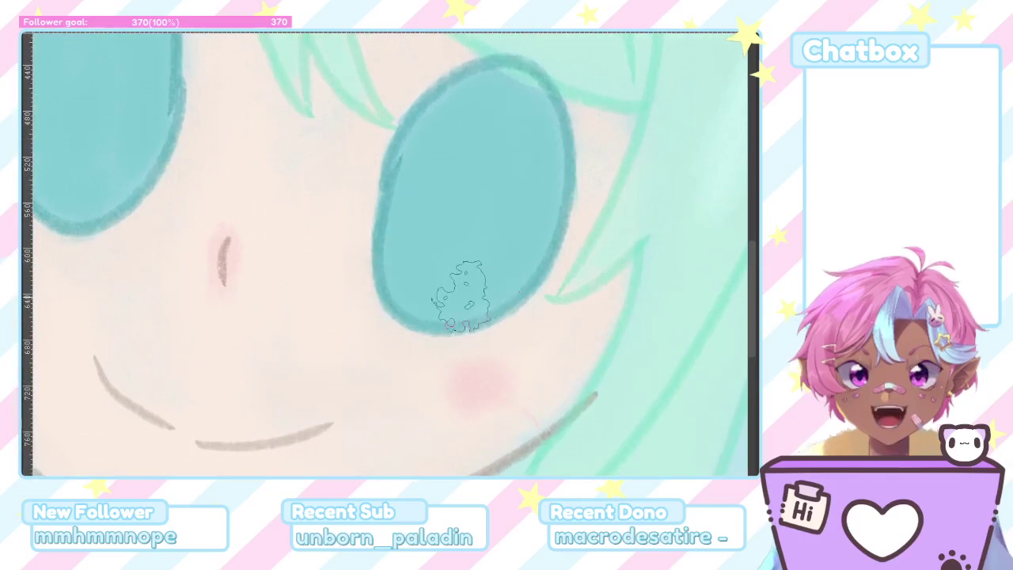
scroll(475, 209, down, 3)
scroll(518, 106, up, 4)
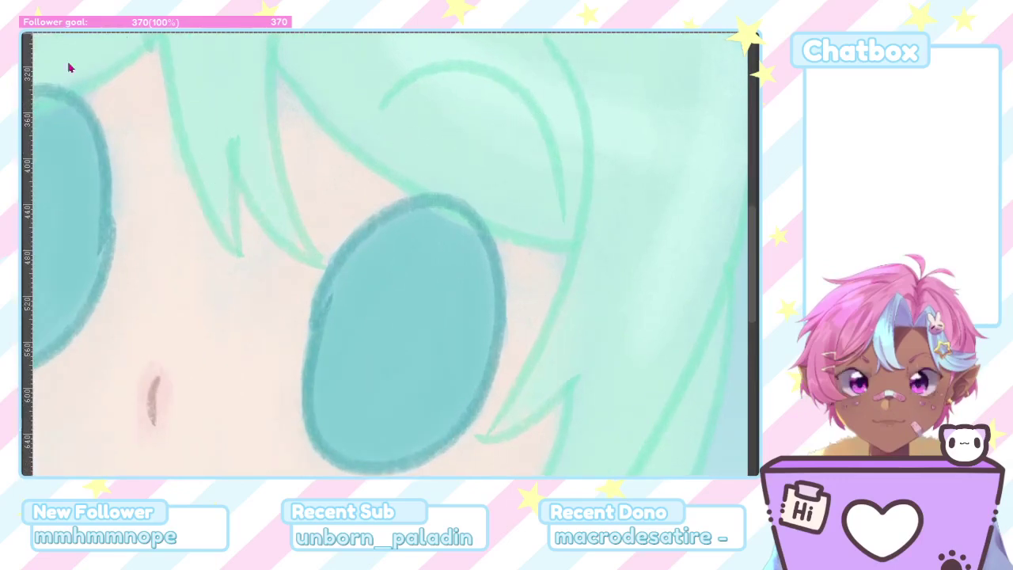
Step: Select the fringe edge, the right-hand eye outline and the centre hair strand in turn to identify their separate lines
click(460, 219)
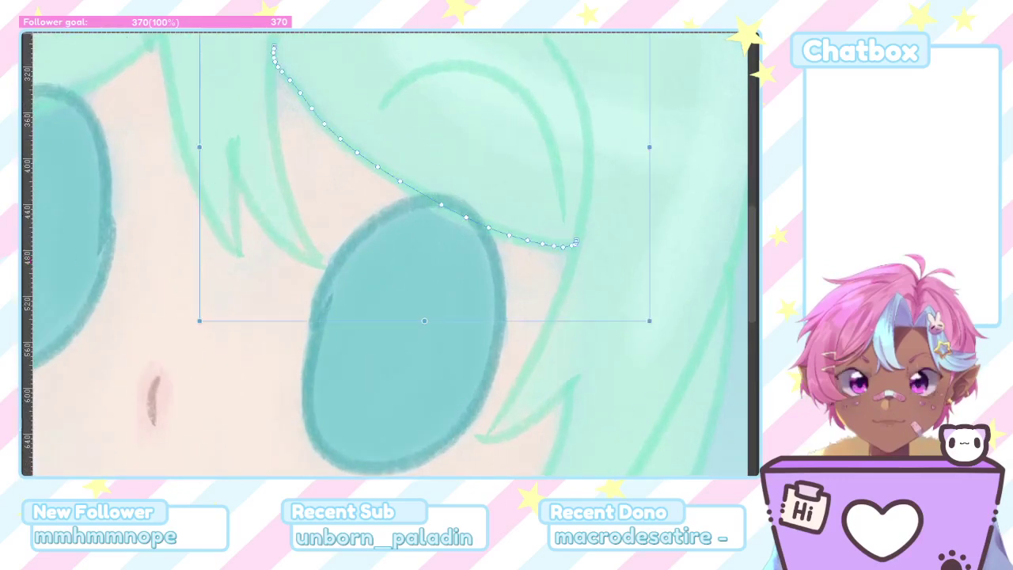
click(412, 266)
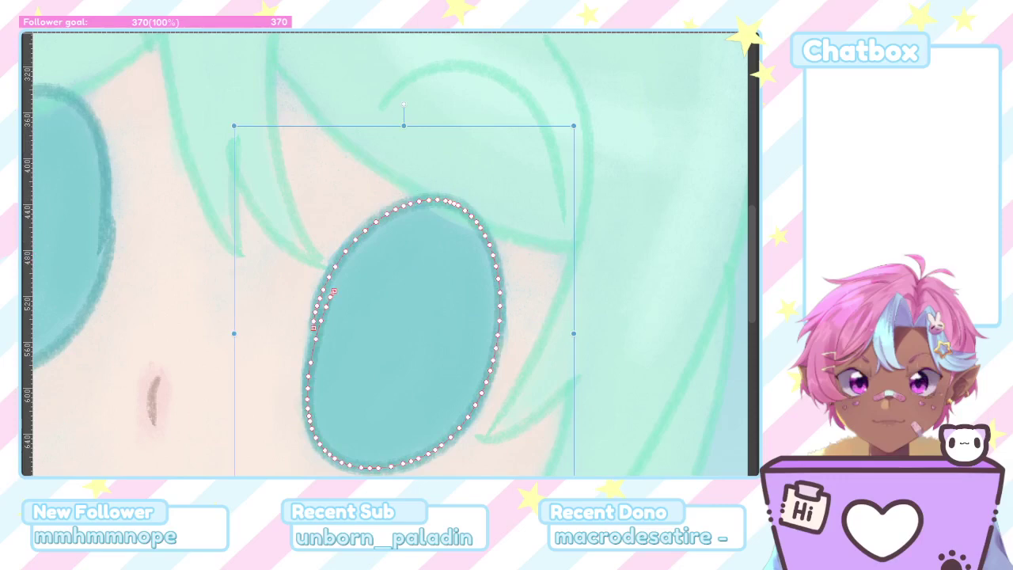
click(160, 194)
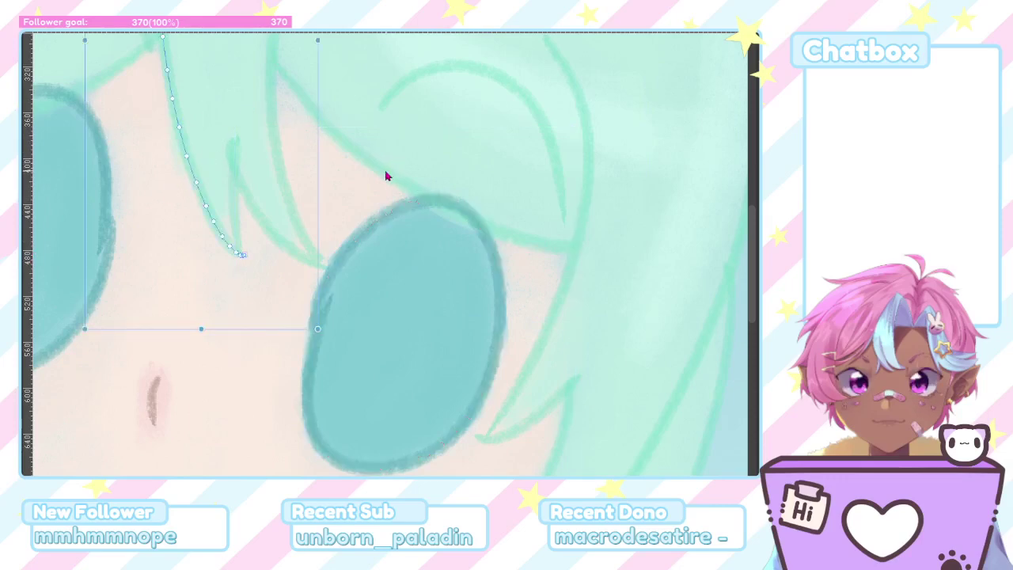
click(391, 177)
Step: Try to paint out the right-hand eye's upper outline where it crosses the fringe, and check it on the whole portrait
key(b)
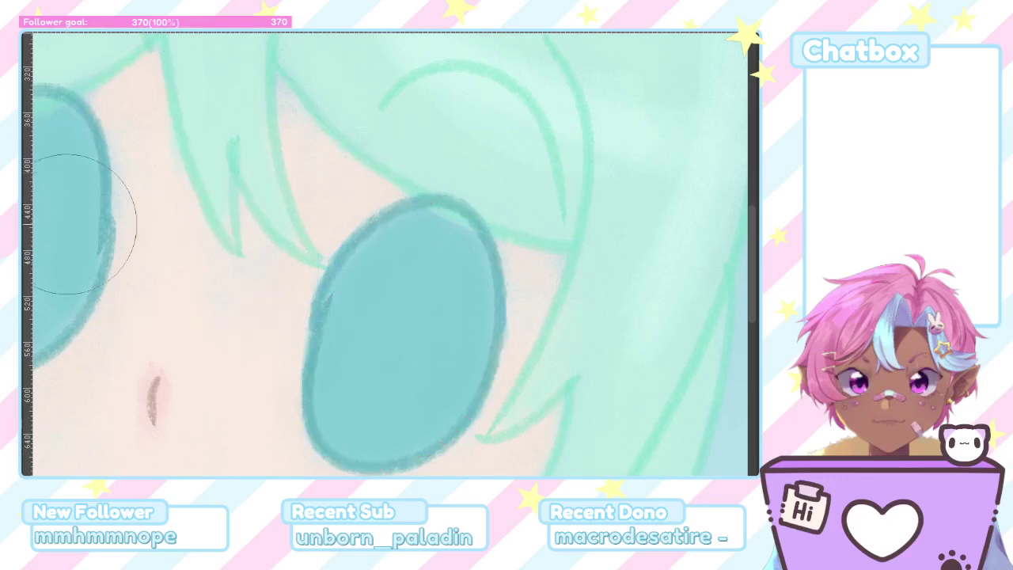
scroll(532, 285, up, 4)
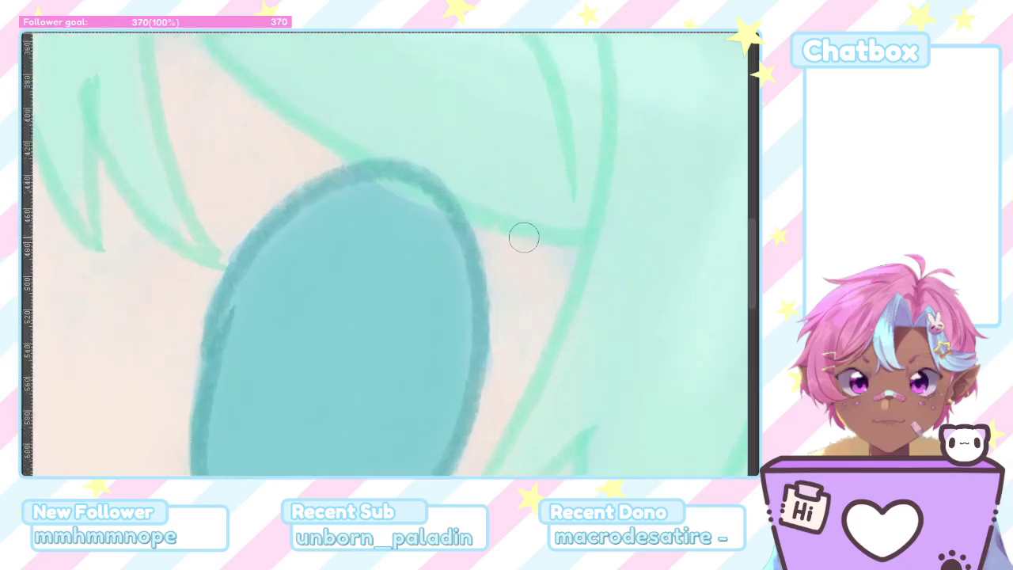
mouse_move(342, 161)
mouse_down()
mouse_move(385, 195)
mouse_move(359, 188)
mouse_move(376, 172)
mouse_move(362, 147)
mouse_move(430, 183)
mouse_move(418, 176)
mouse_up()
drag(373, 145, 353, 154)
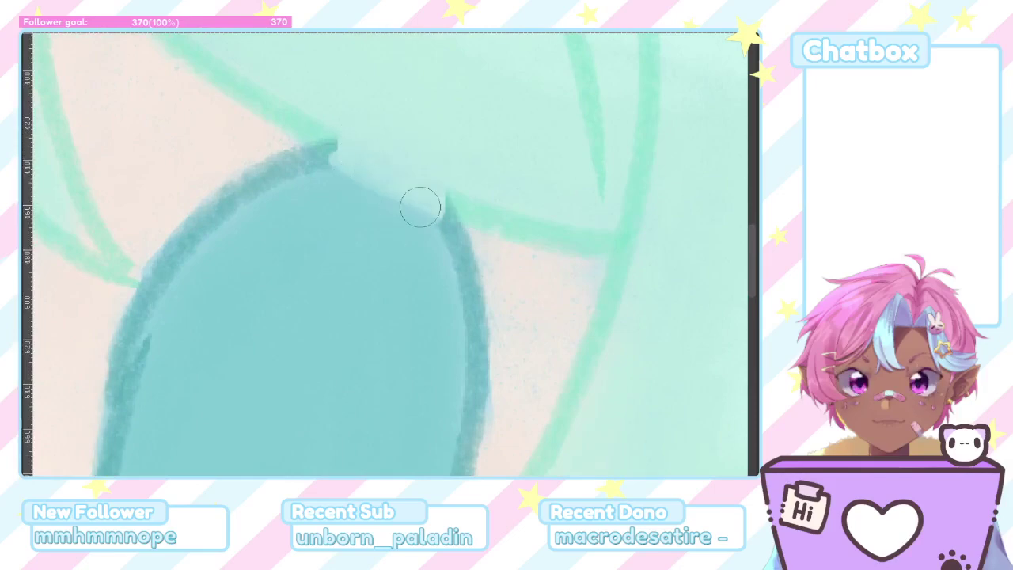
scroll(389, 209, down, 2)
scroll(389, 208, down, 5)
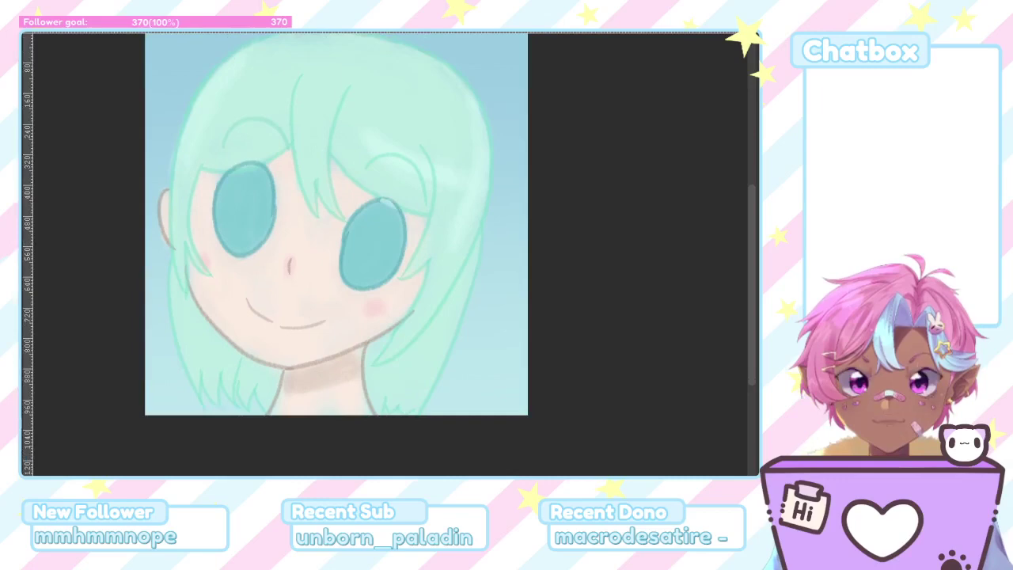
scroll(538, 285, up, 3)
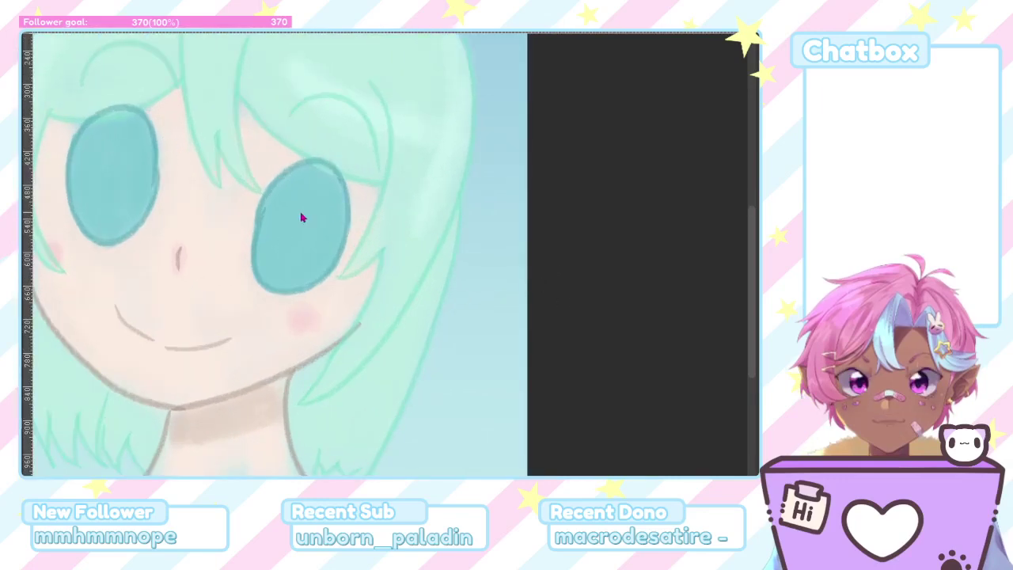
Step: Try again to cover the top of the right-hand eye's outline along the fringe edge, and undo the stroke
scroll(414, 154, up, 6)
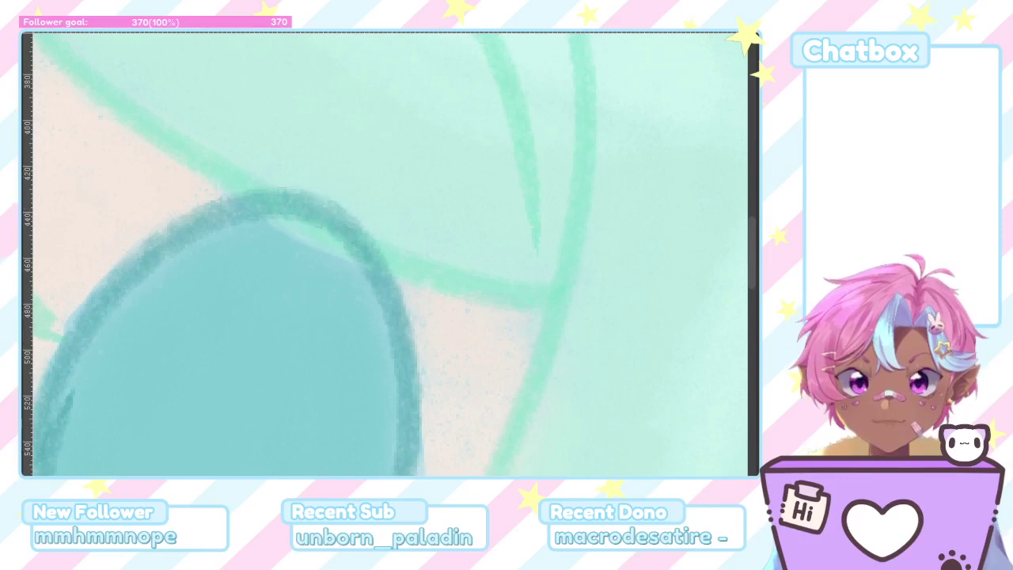
click(398, 312)
mouse_move(272, 164)
mouse_down()
mouse_move(371, 206)
mouse_move(357, 213)
mouse_move(380, 239)
mouse_move(367, 245)
mouse_move(380, 245)
mouse_move(260, 190)
mouse_up()
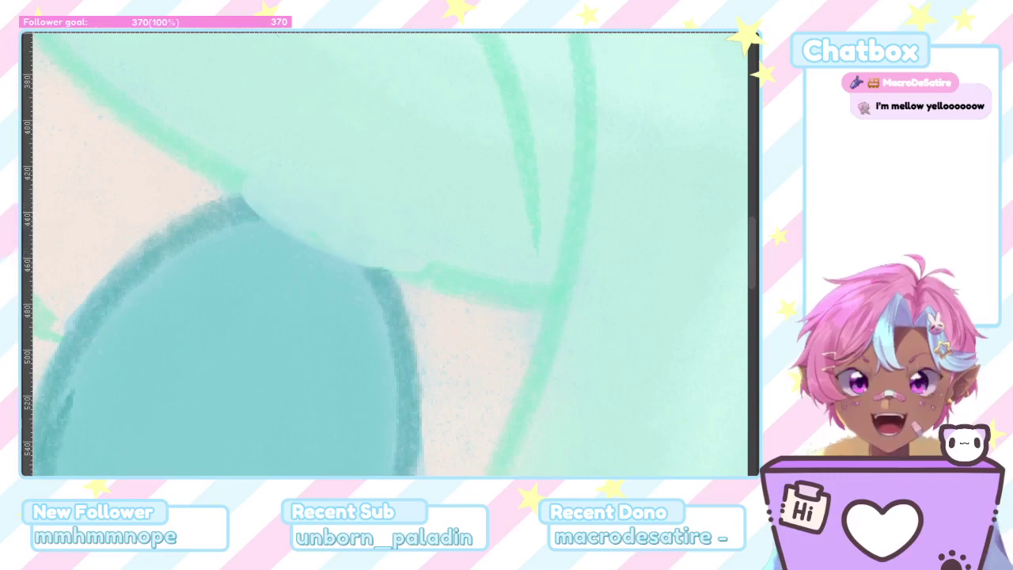
key(ctrl+z)
scroll(316, 183, up, 3)
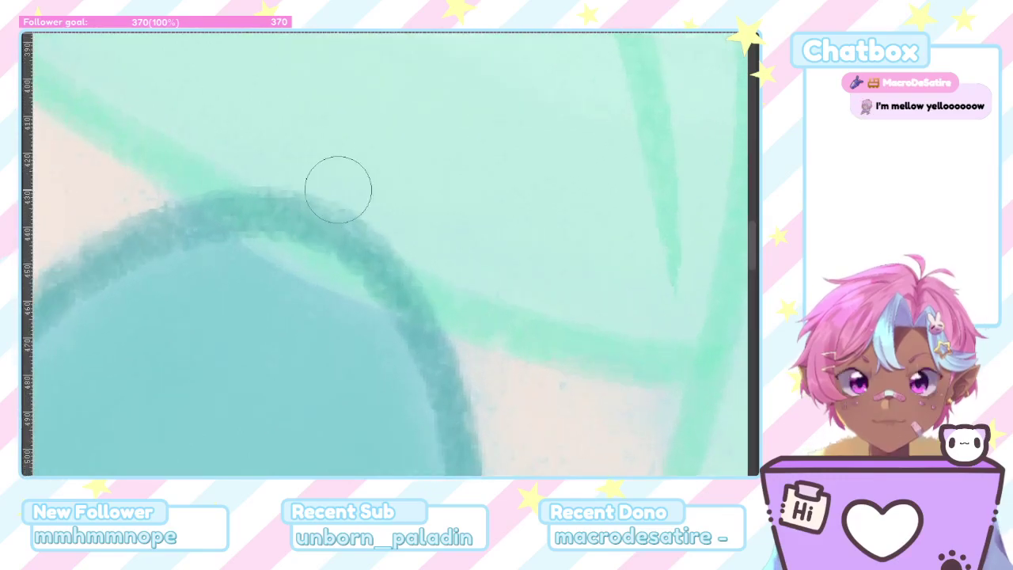